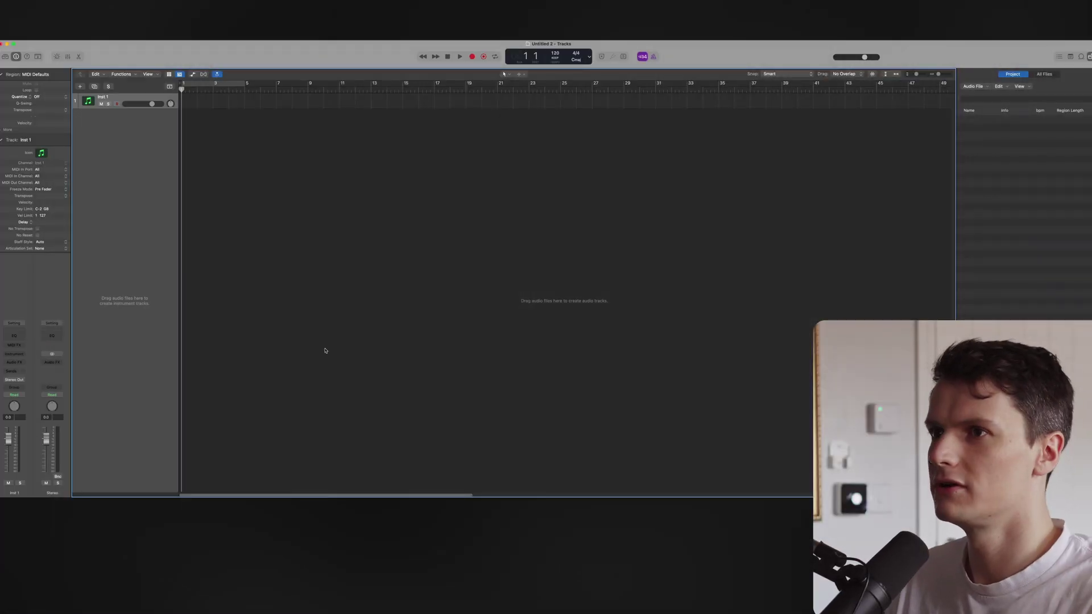
- Load Kontakt 7 on Inst 1 as a Multi-Output (16xStereo) instrument
left_click(23, 355)
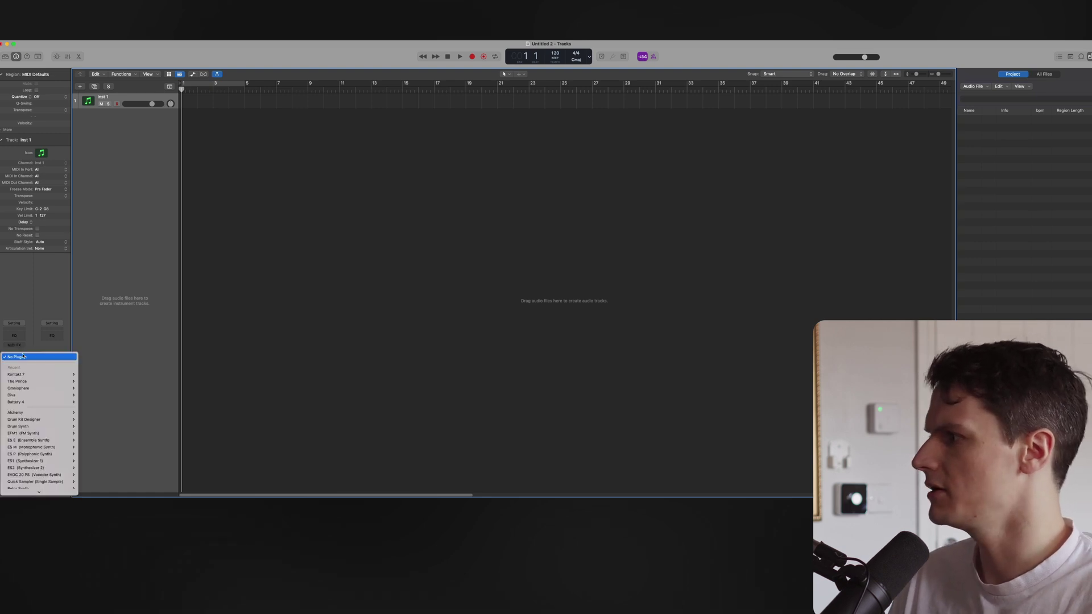
mouse_move(45, 376)
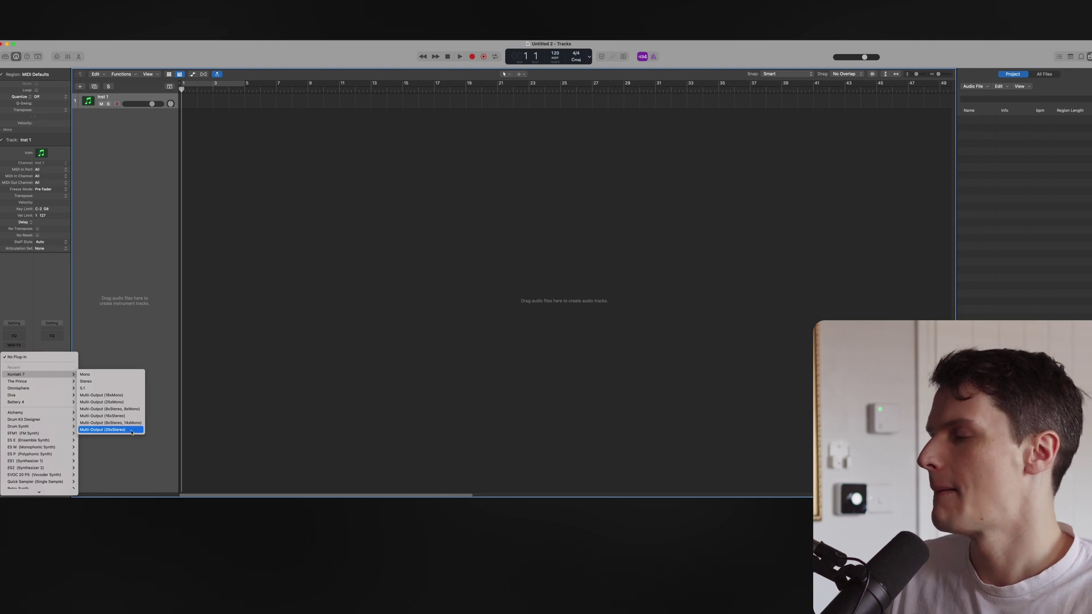
left_click(131, 431)
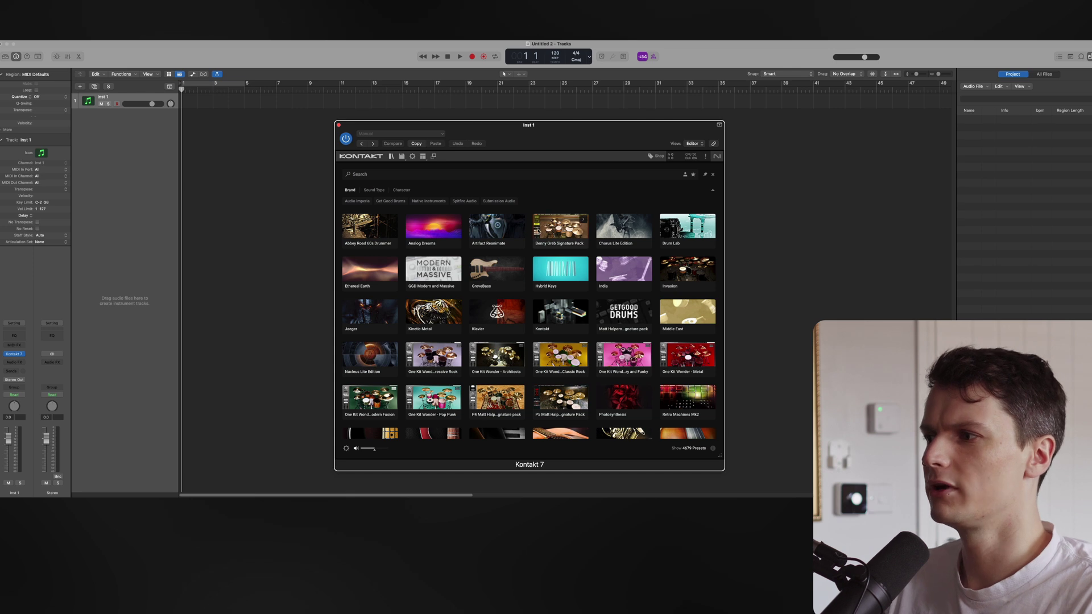
- Filter Kontakt's browser to One Kit Wonder - Metal presets, then switch to the Libraries list view
left_click(559, 319)
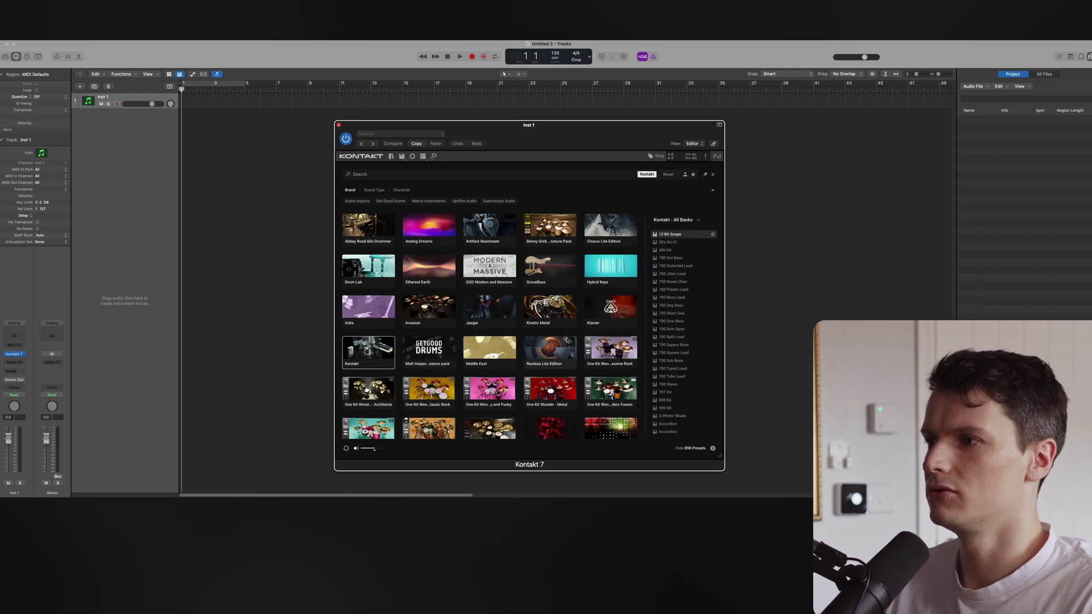
left_click(554, 384)
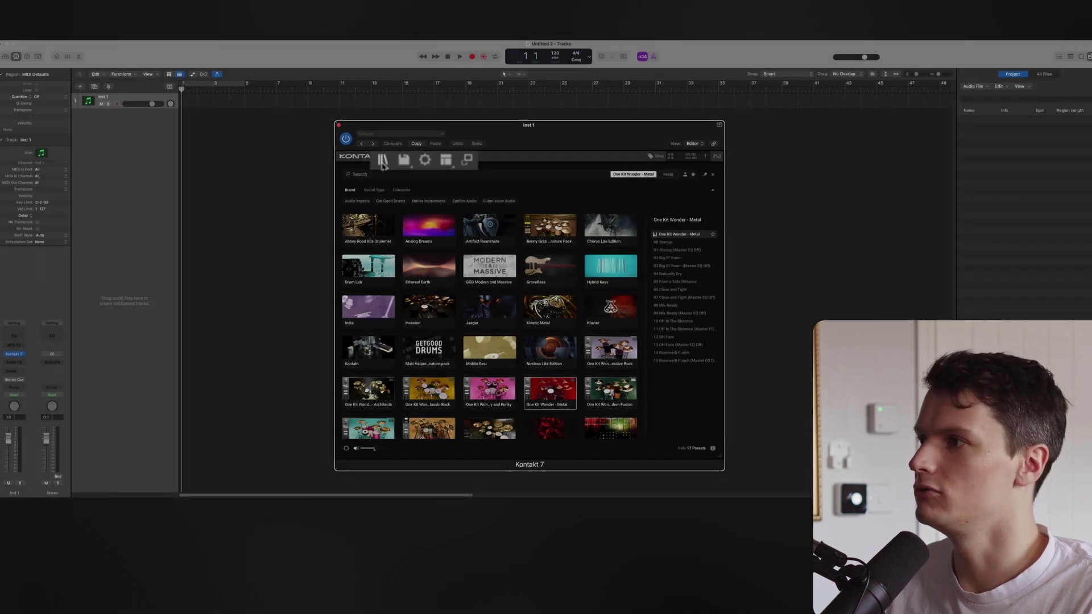
left_click(391, 156)
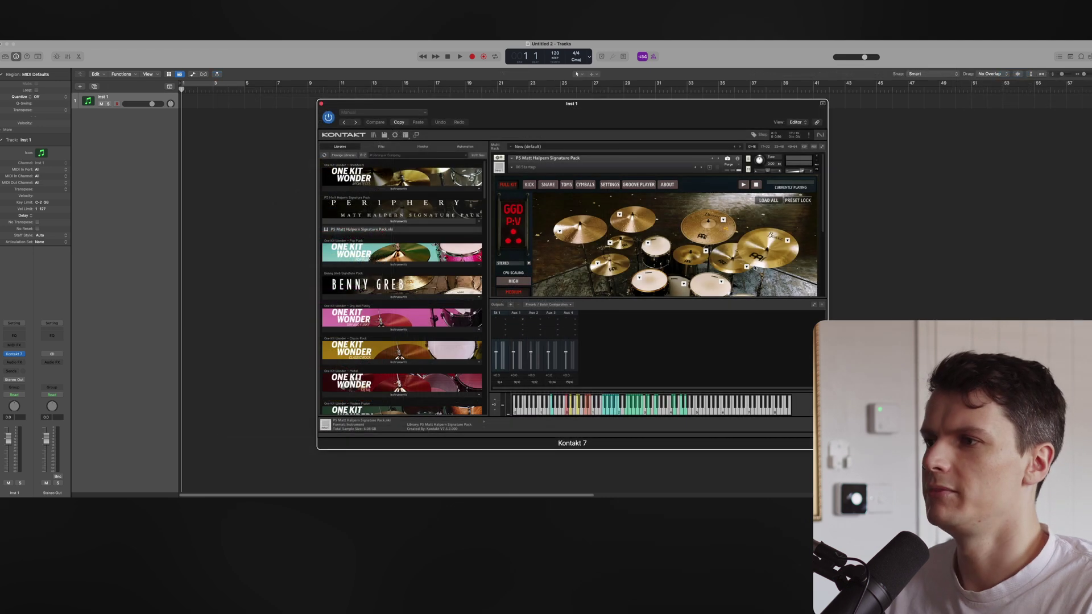
- Hide the Outputs panel, enlarge the window, preview KICK, SNARE and TOMS, then return to FULL KIT
left_click(821, 305)
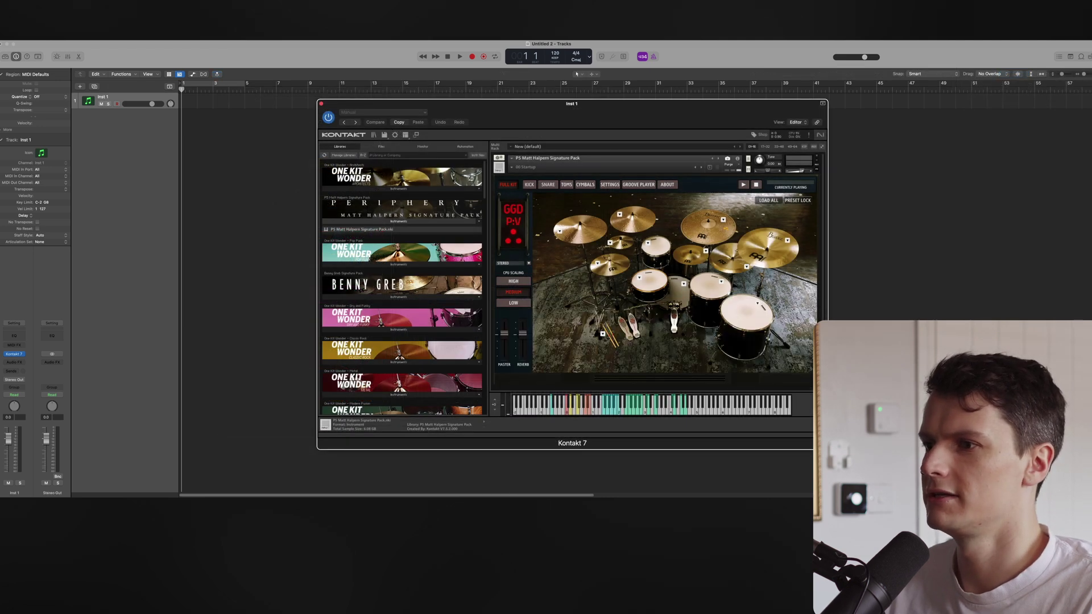
left_click_drag(593, 122, 571, 75)
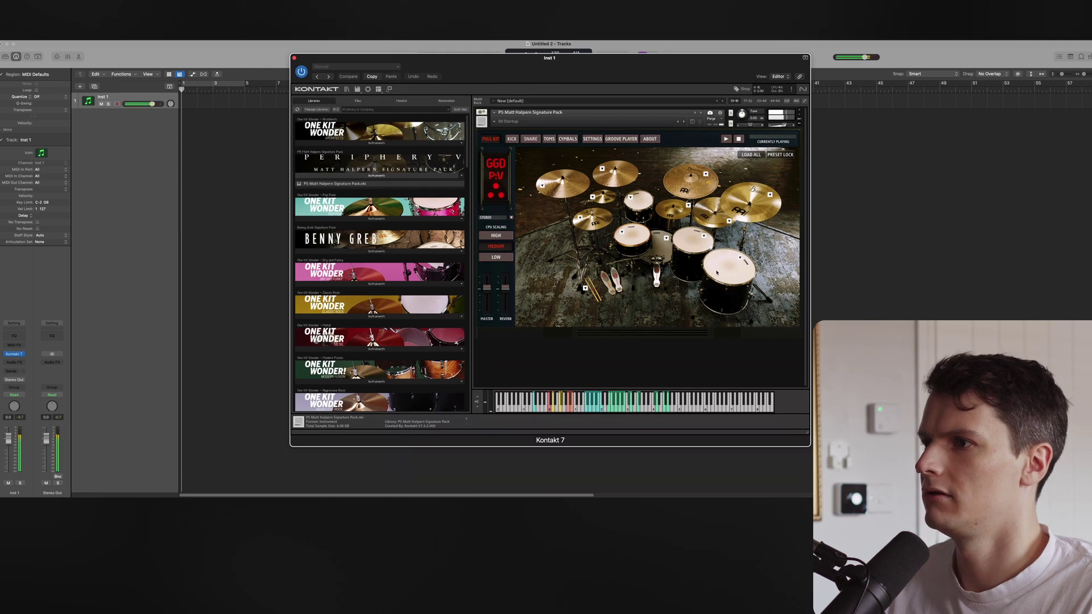
left_click(518, 139)
left_click(530, 139)
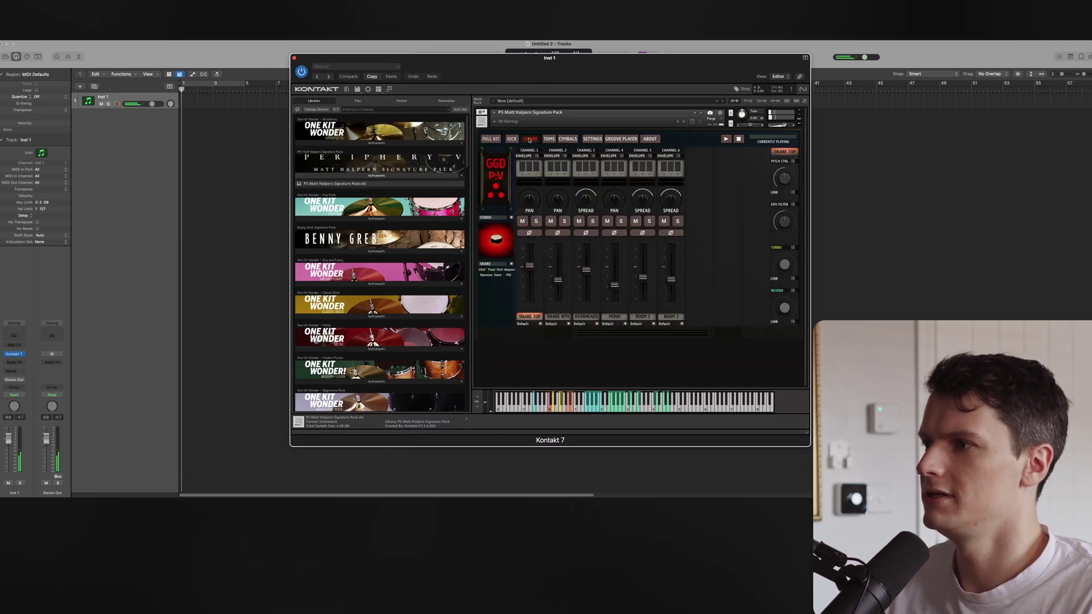
left_click(550, 139)
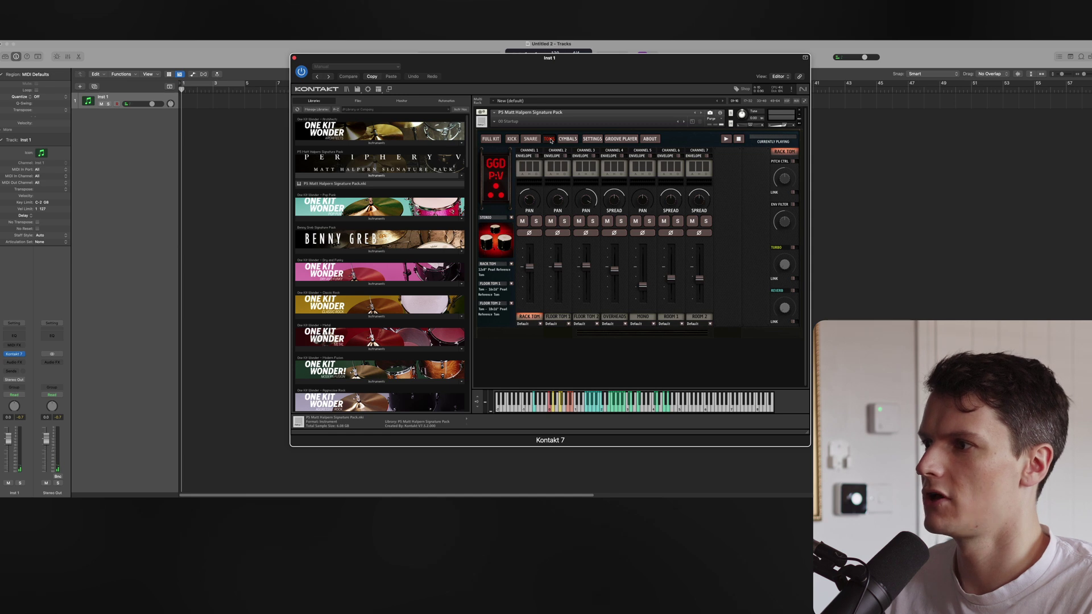
left_click(496, 139)
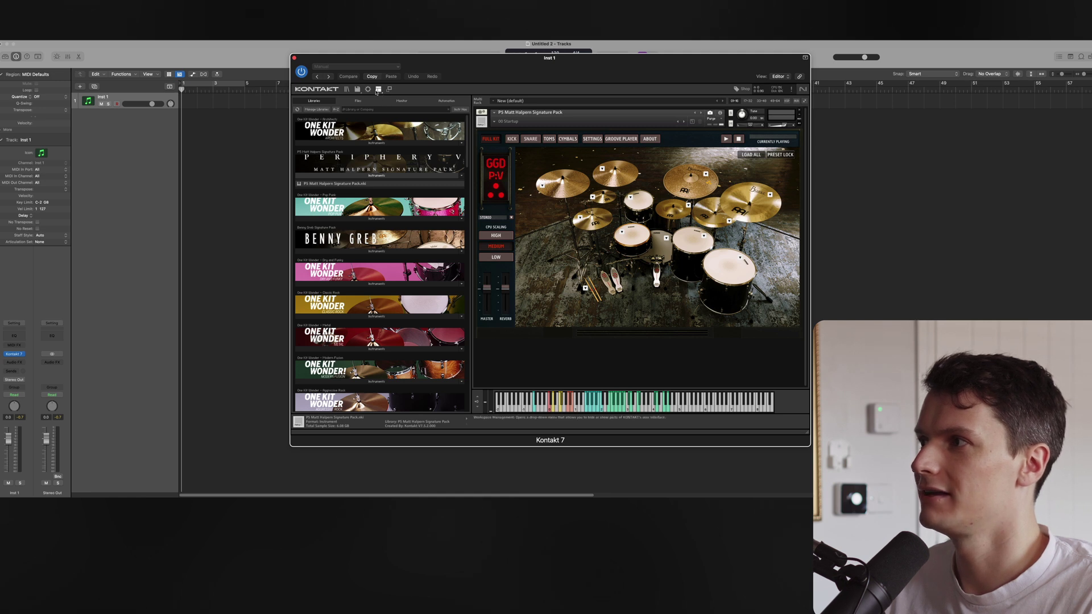
- Show and then hide the Master editor strip from Kontakt's rack view menu
left_click(379, 89)
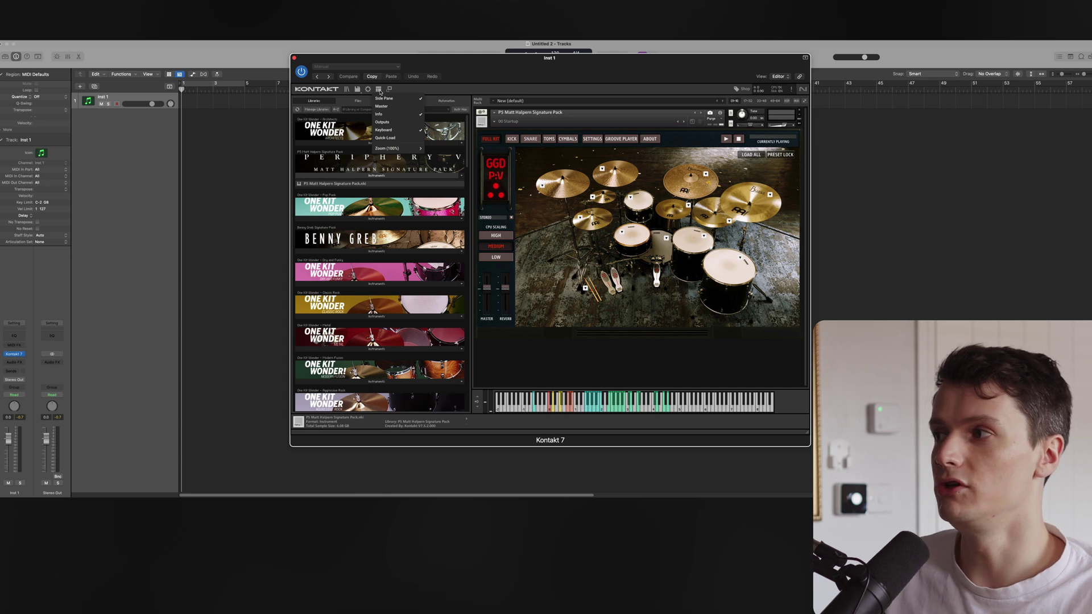
left_click(384, 107)
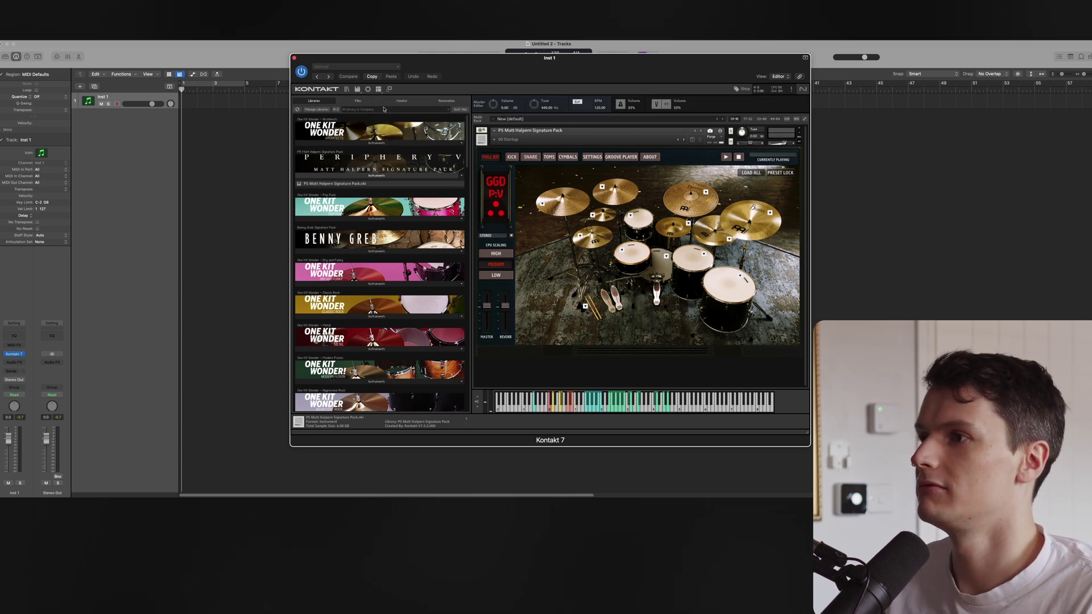
left_click(378, 90)
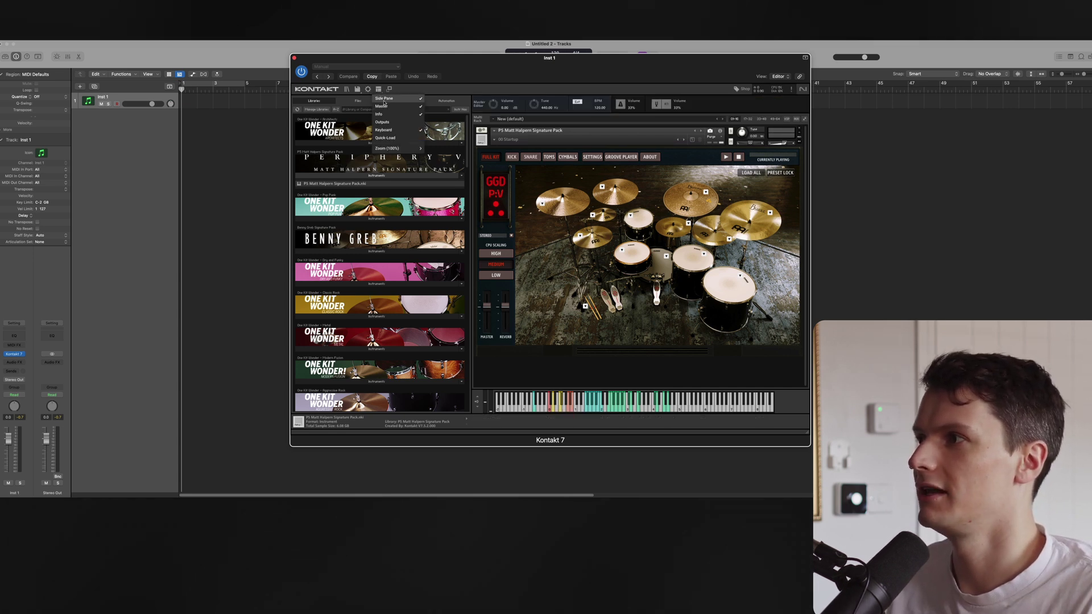
left_click(384, 105)
- Open and close Quick-Load, then show the Outputs section below the instrument
left_click(379, 90)
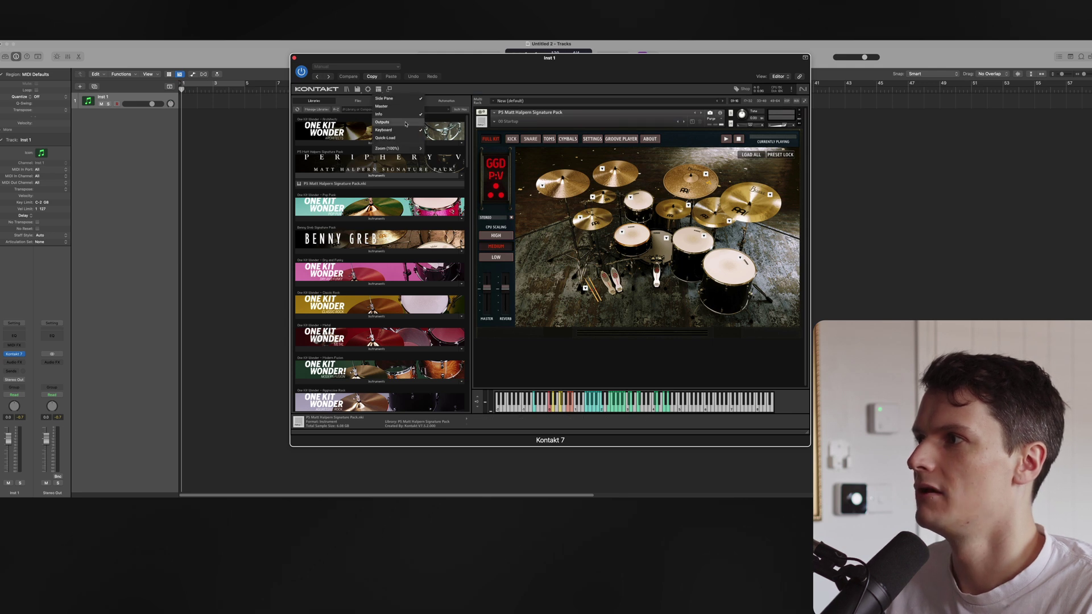
left_click(383, 138)
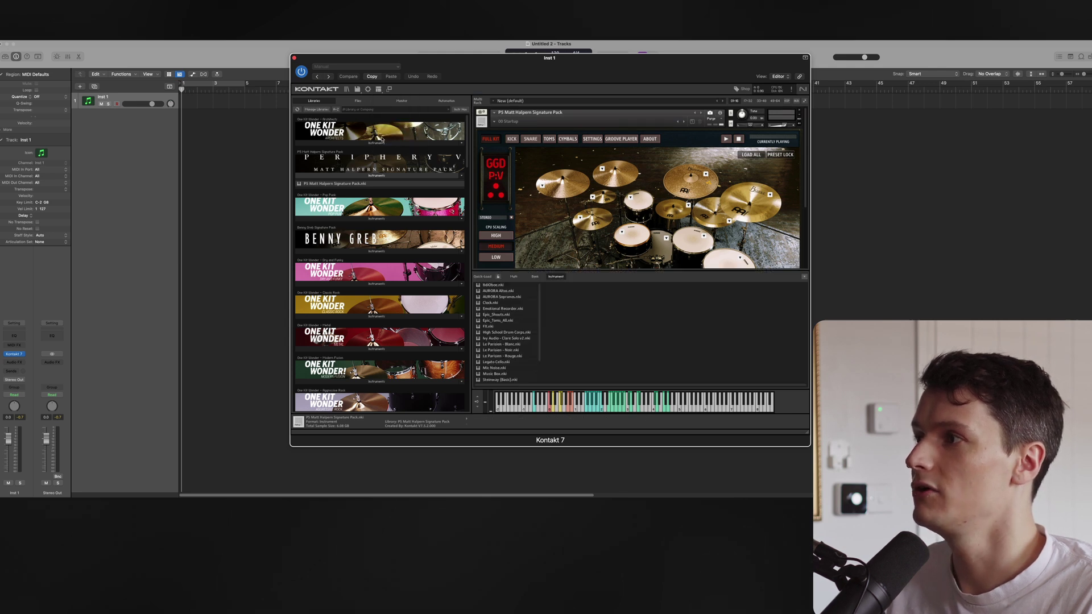
left_click(804, 277)
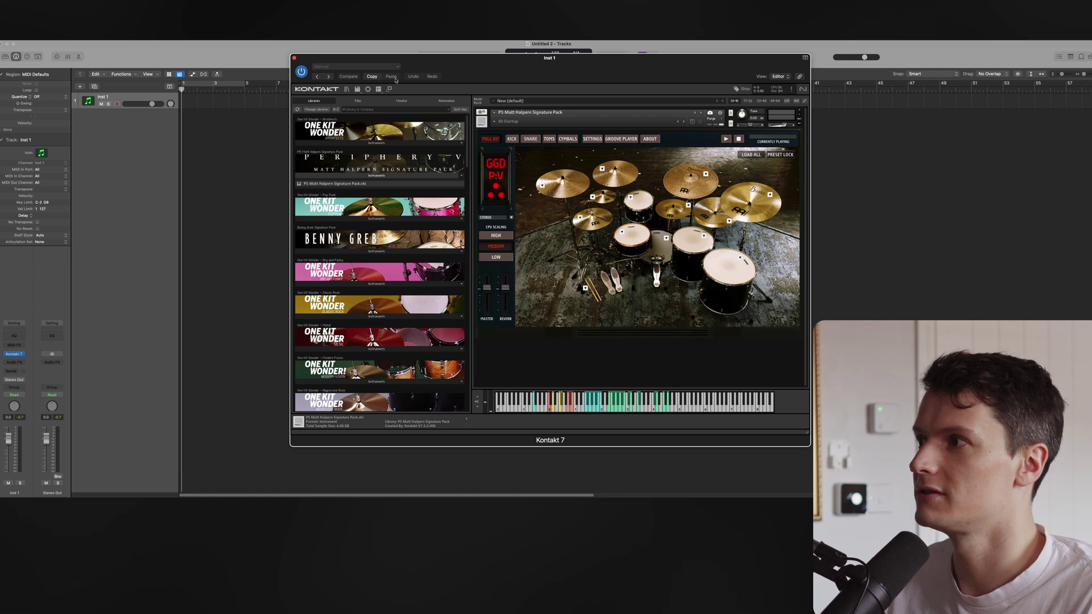
left_click(378, 90)
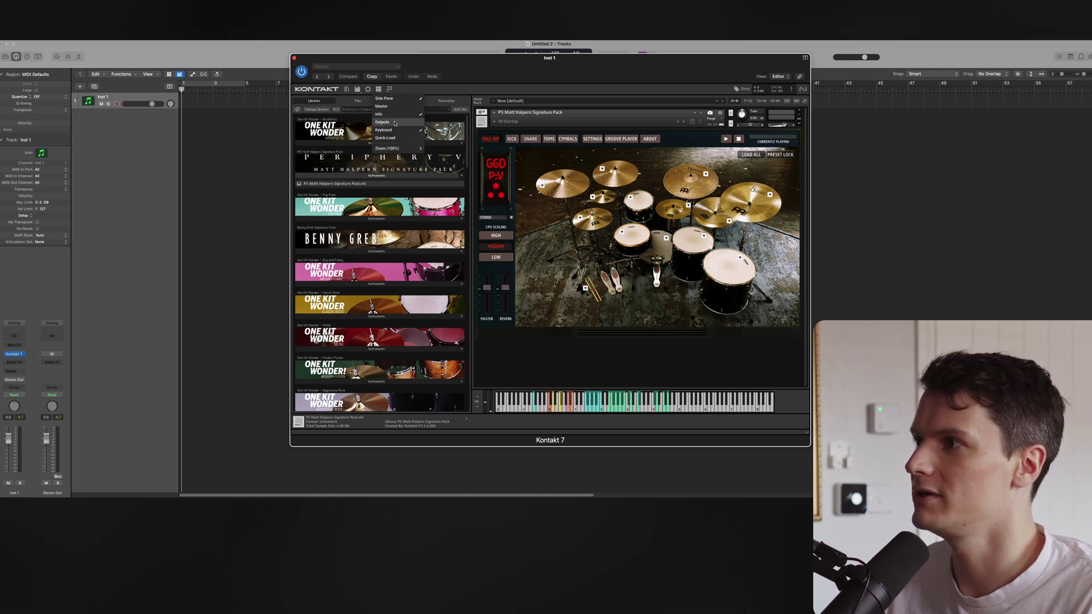
left_click(395, 122)
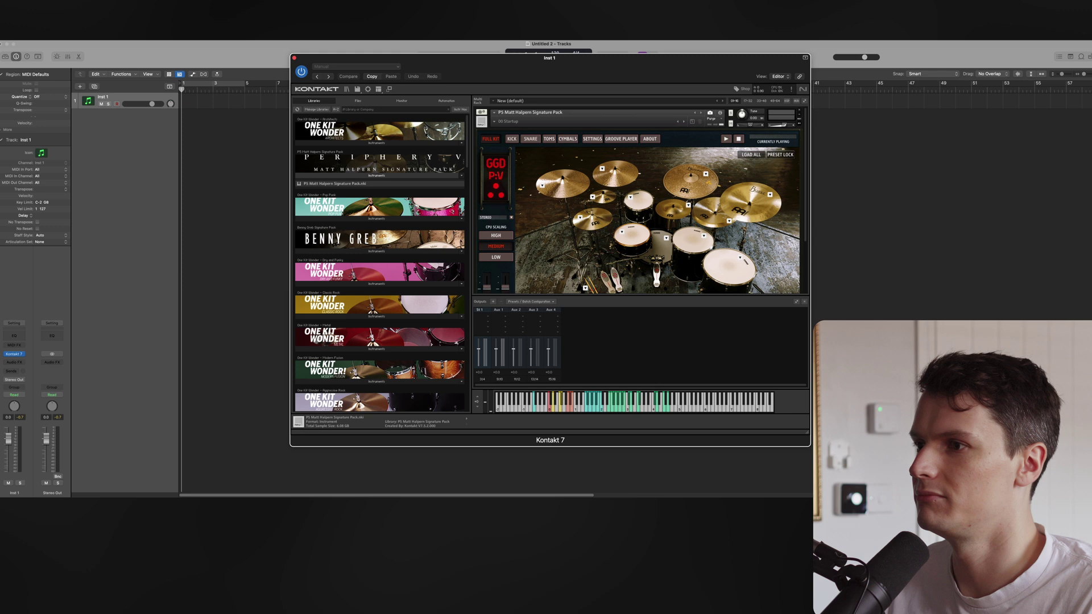
- Make the Kontakt window taller, move it up-left, and display the Kick mixer page
left_click_drag(807, 435, 807, 478)
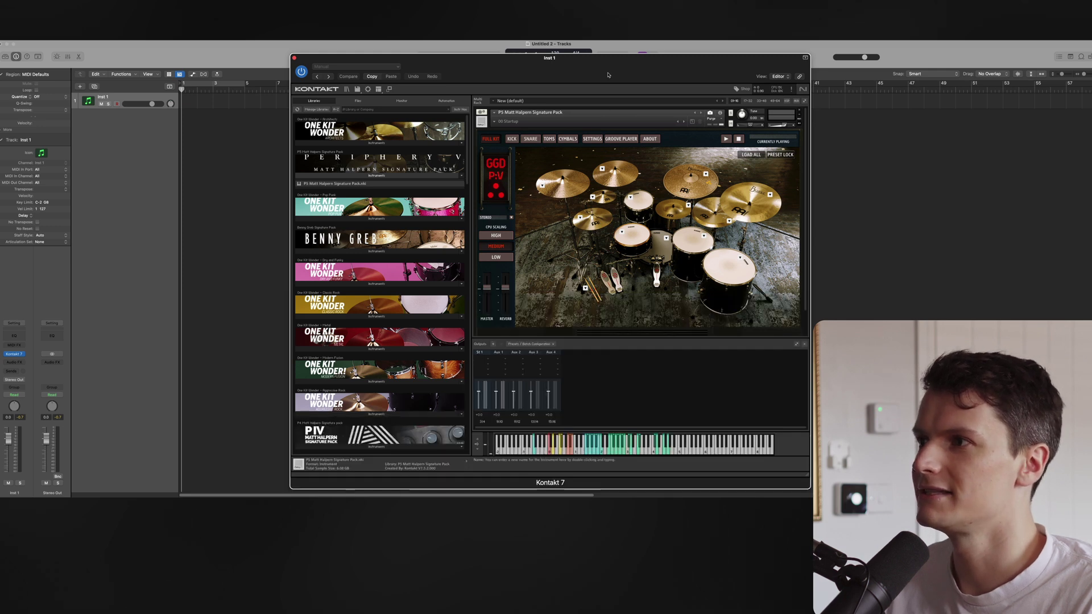
left_click_drag(603, 67, 587, 53)
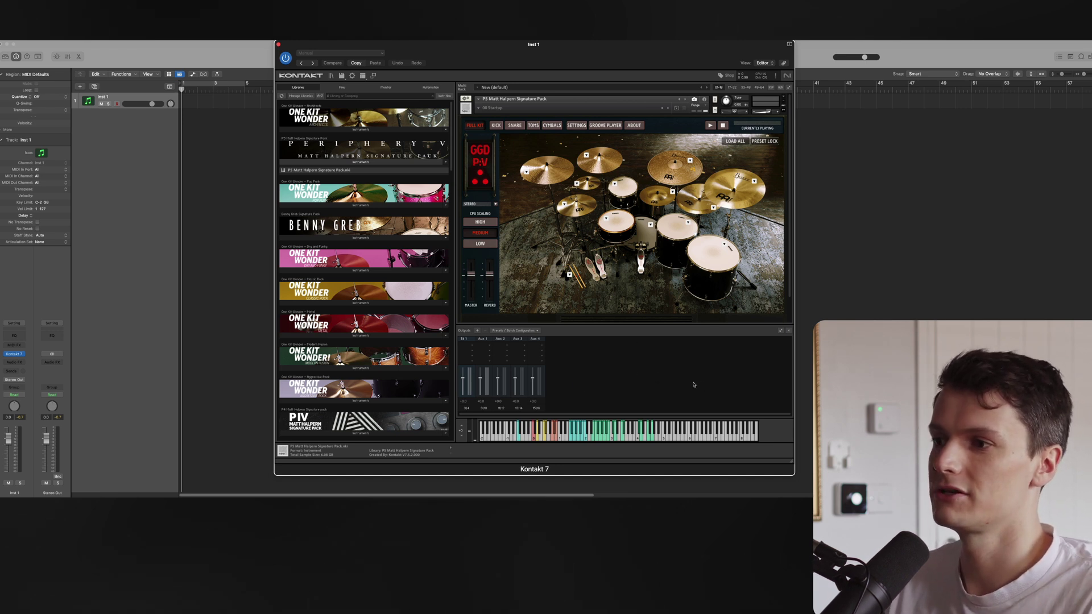
left_click(497, 126)
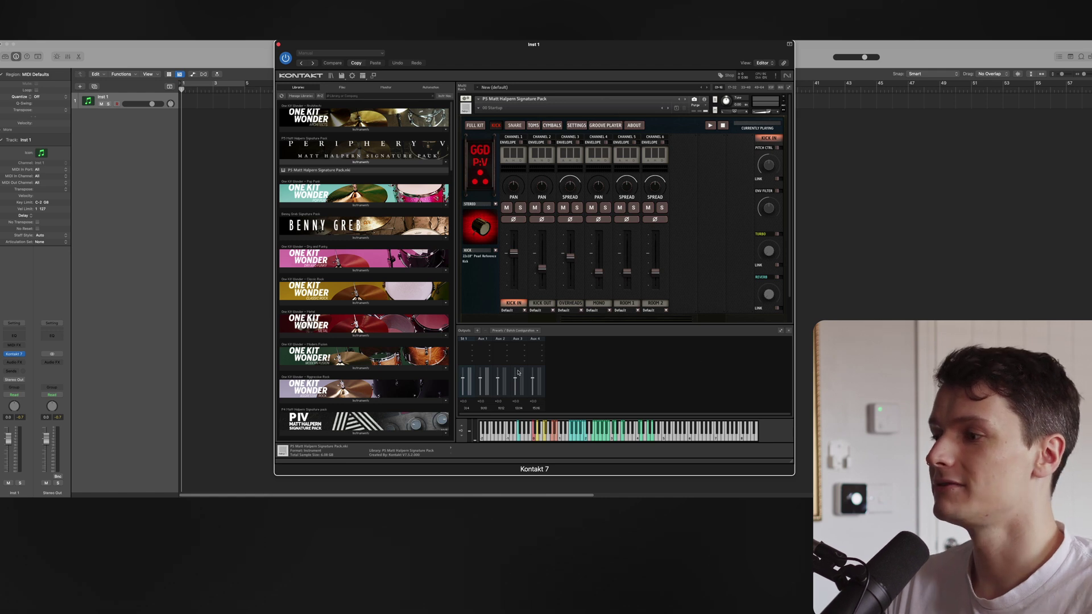
- Begin adding Kontakt output channels with the quantity set to 10
left_click(477, 331)
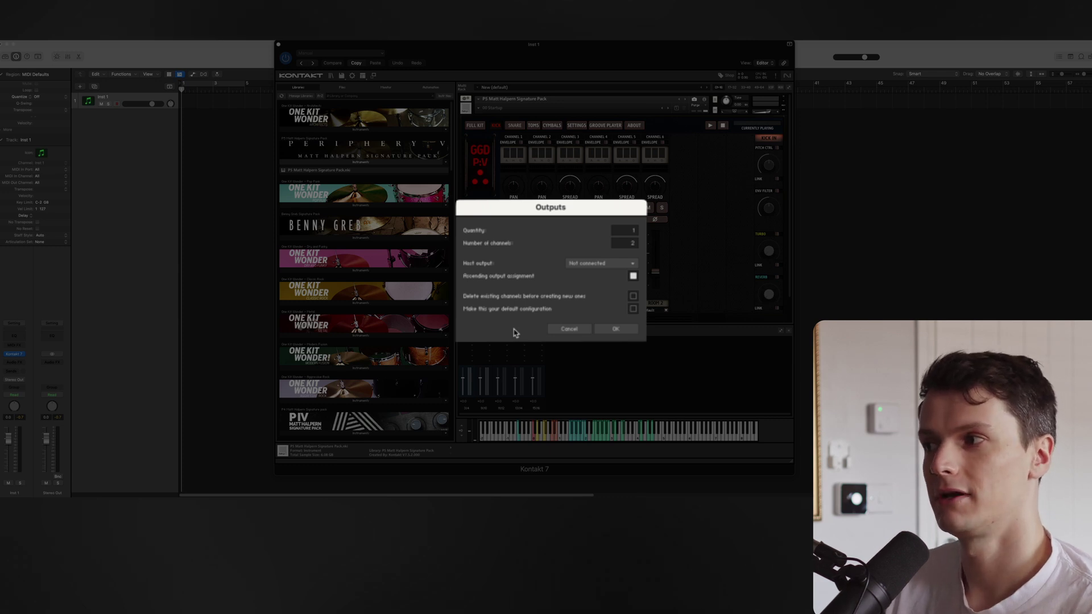
left_click(631, 229)
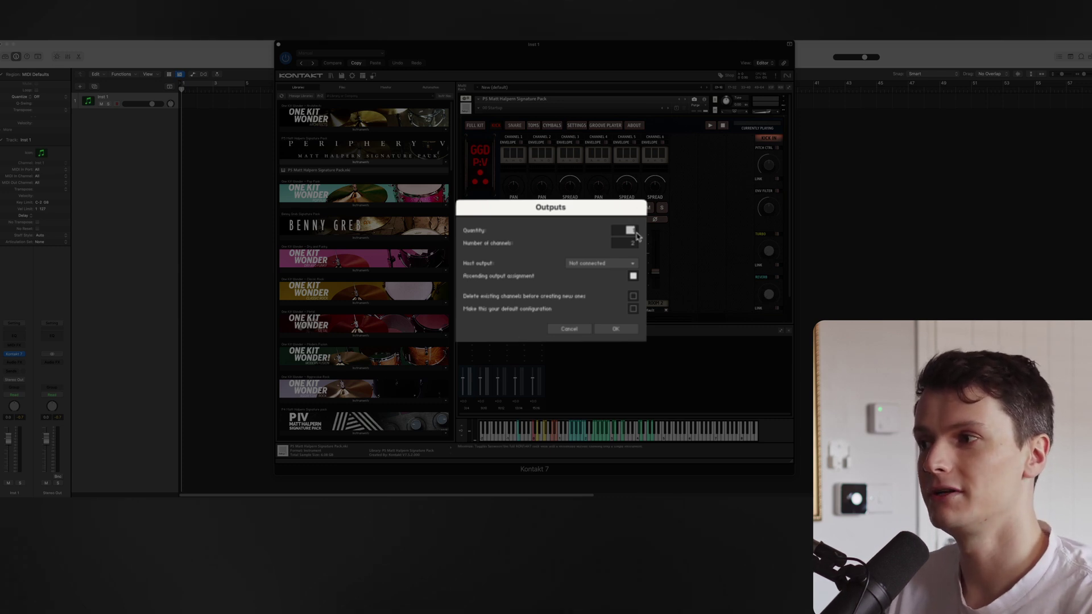
key("Return")
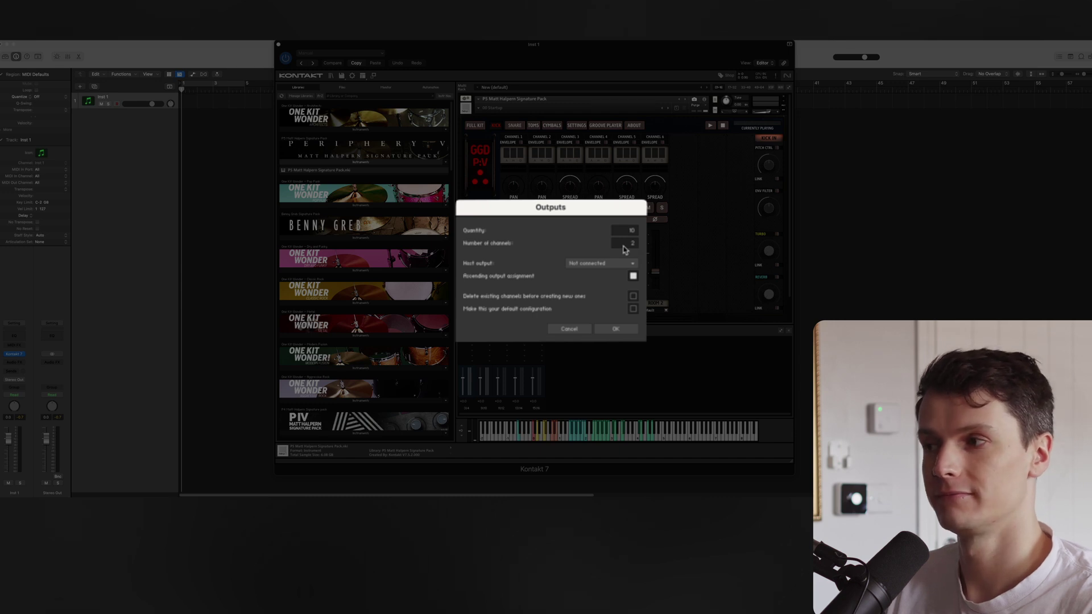
- Set host output to St 1 and enable 'Delete existing channels' and 'Make this your default configuration'
left_click(575, 265)
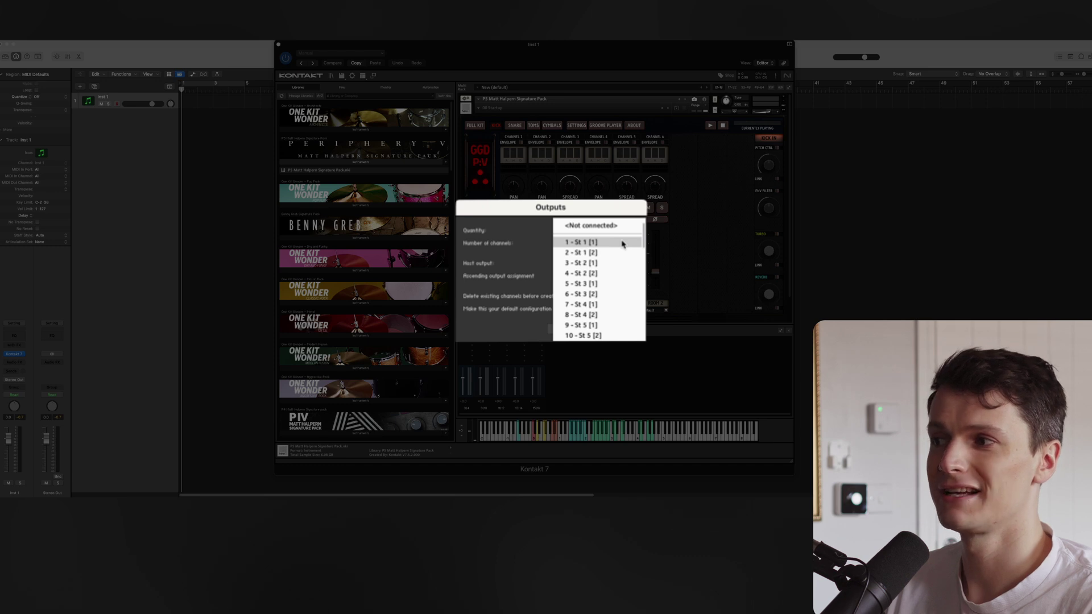
left_click(622, 245)
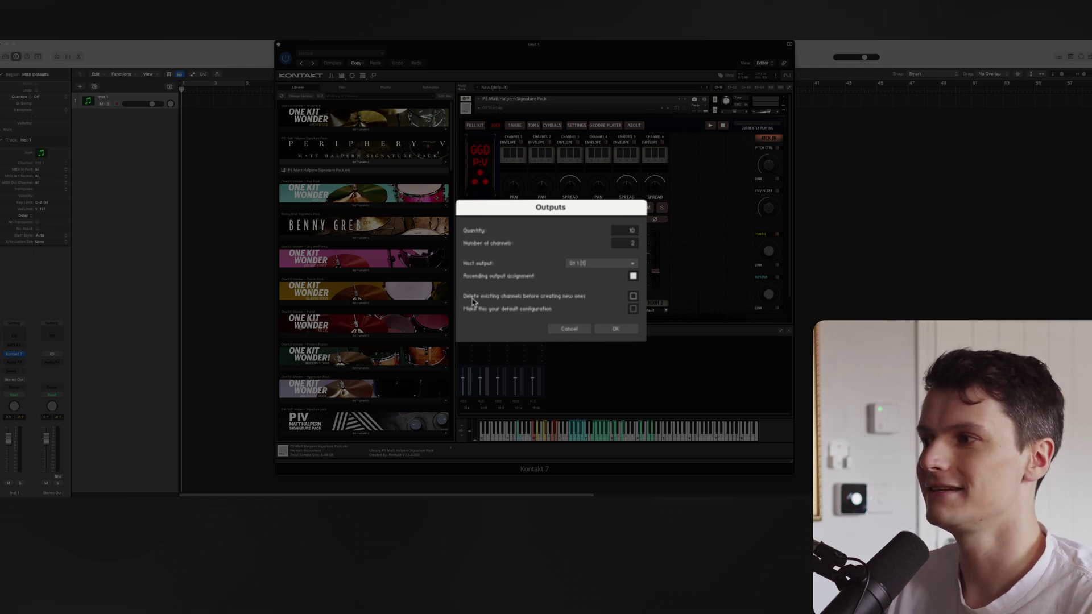
left_click(633, 296)
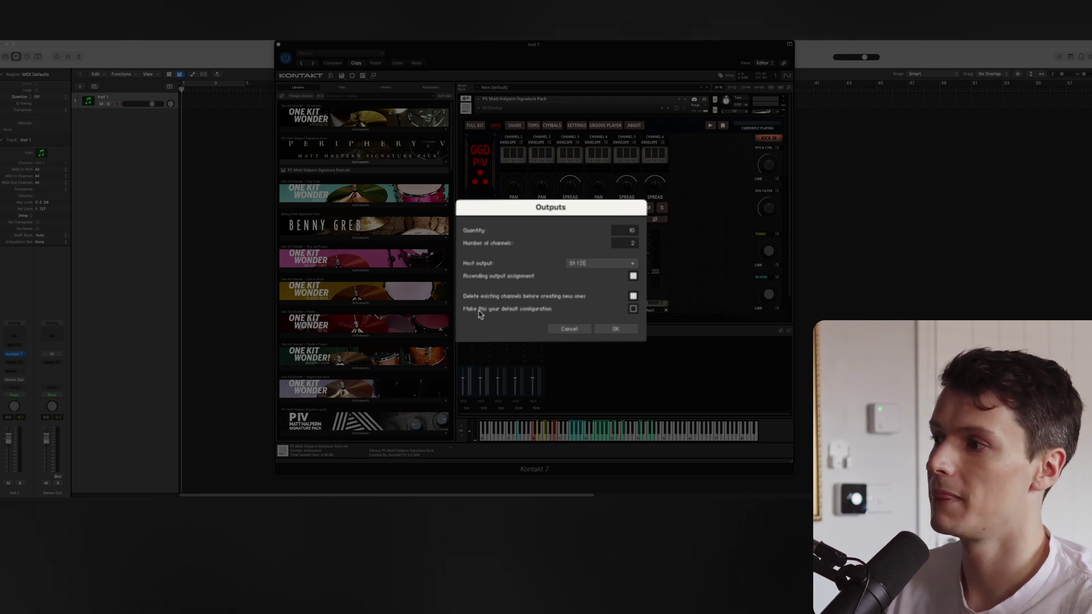
left_click(632, 309)
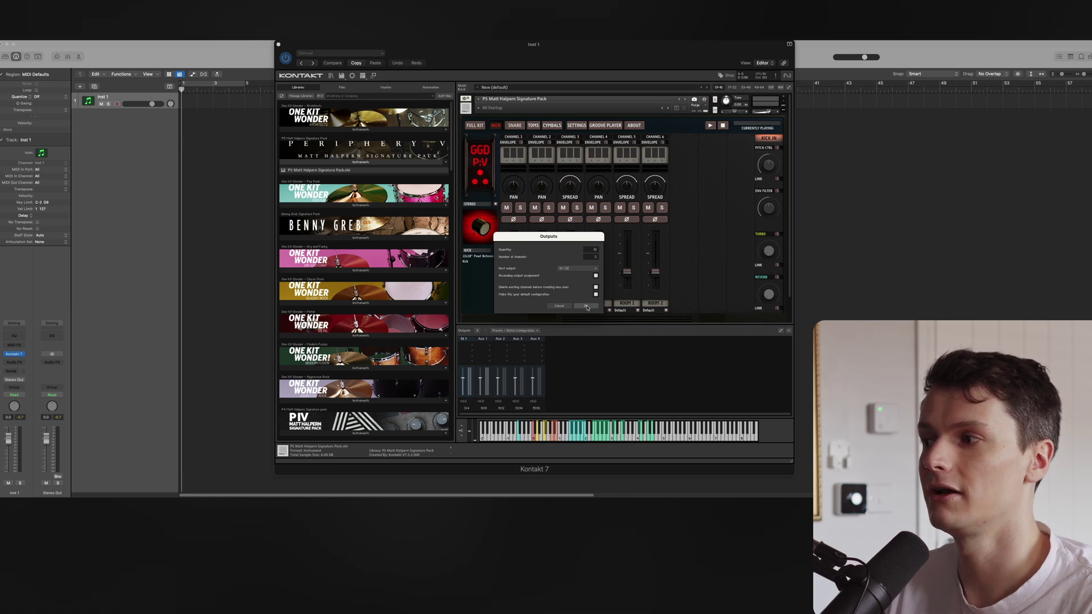
- Create the 10 outputs, dismiss the default-configuration notice, then move aside and close Kontakt
left_click(586, 307)
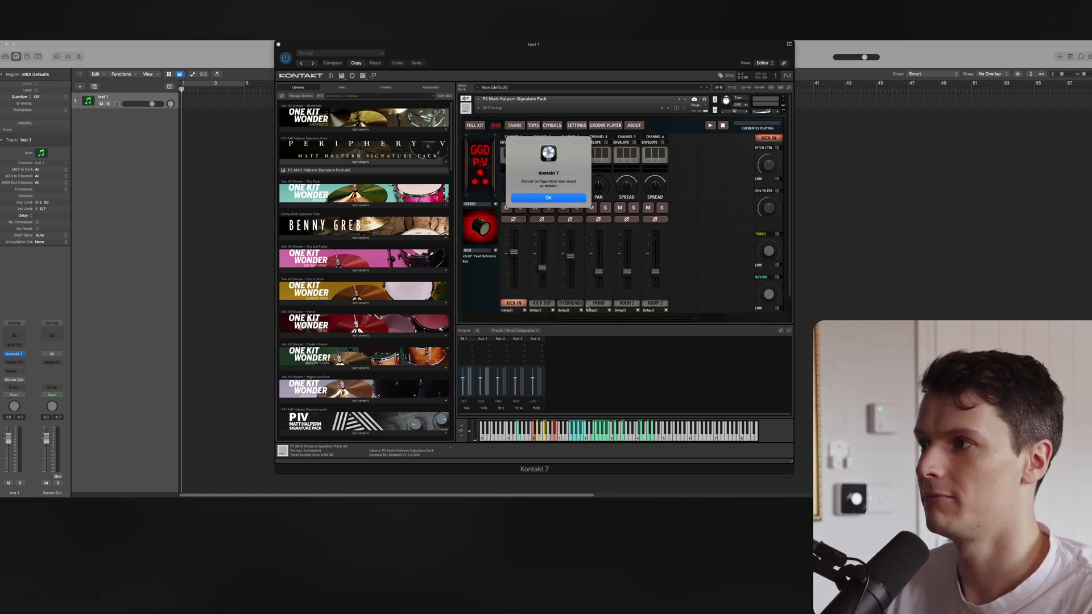
key("Return")
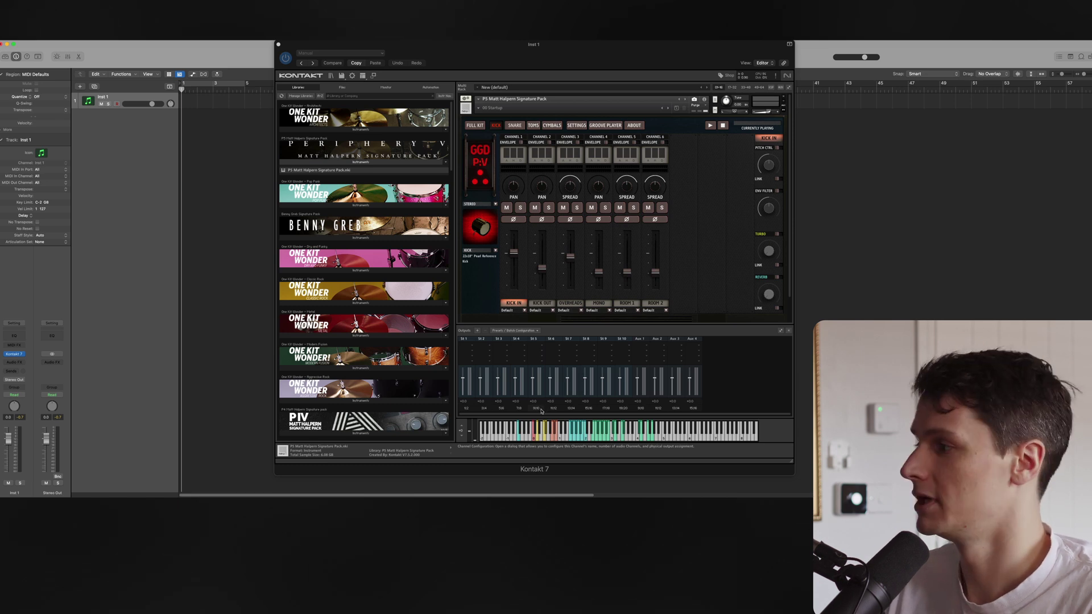
left_click_drag(299, 42, 541, 42)
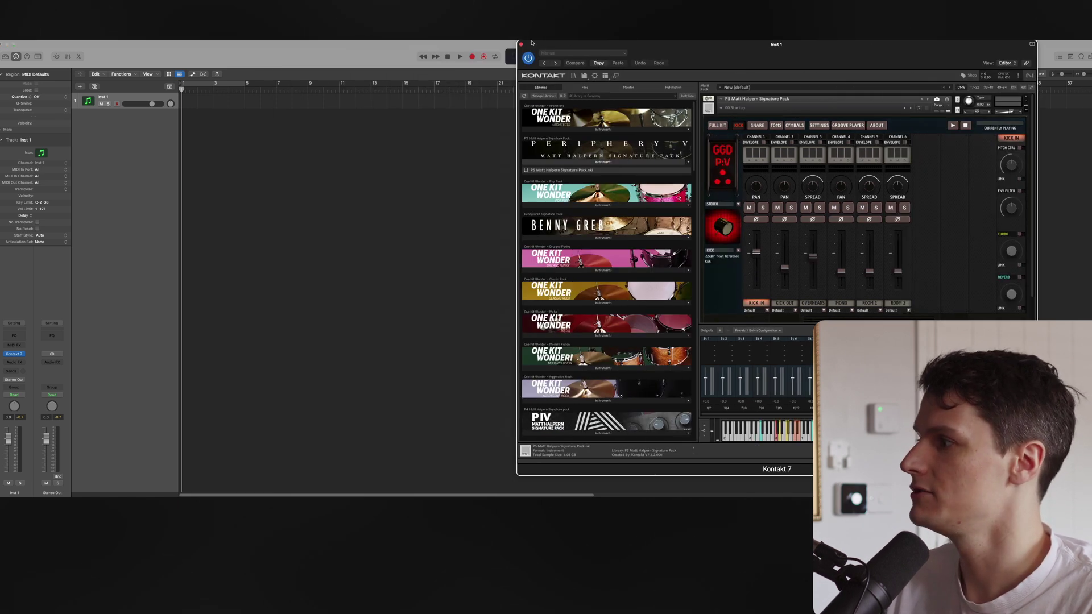
left_click(521, 44)
- Show the Mixer with X and verify Inst 1 holds Kontakt 7 Multi-Output (16xStereo)
key("x")
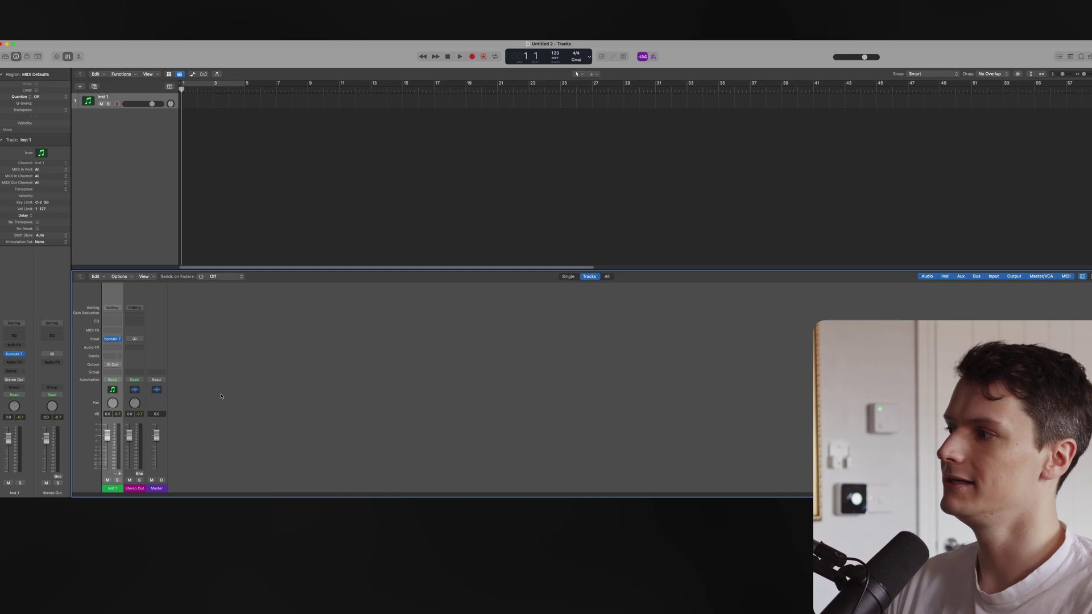
left_click(121, 341)
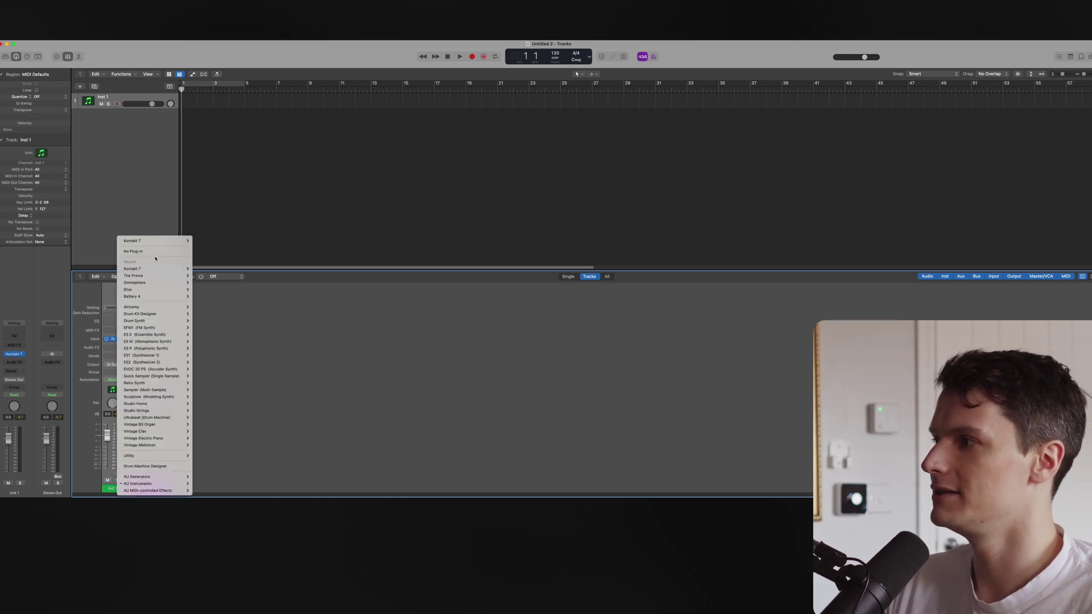
mouse_move(156, 242)
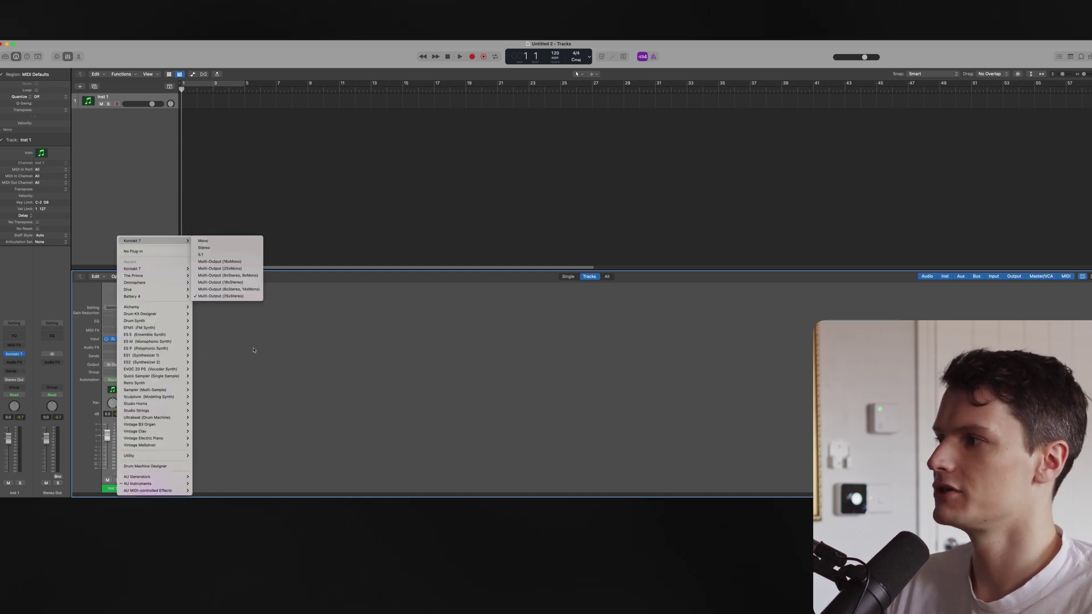
left_click(263, 373)
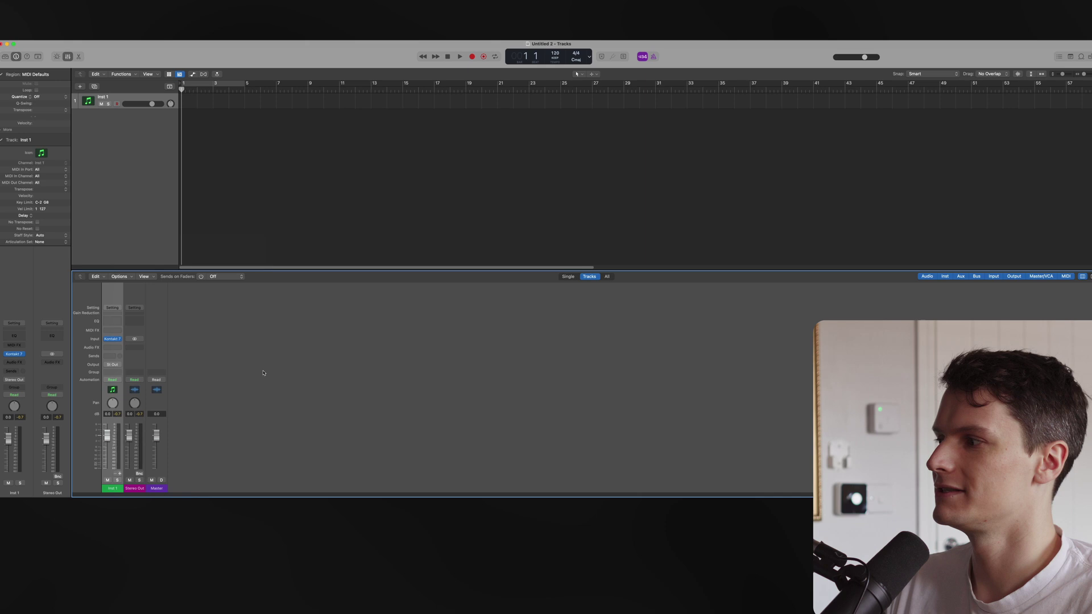
- Add aux channels from the Inst 1 strip for Kontakt outputs 3-4 through 19-20
left_click(119, 474)
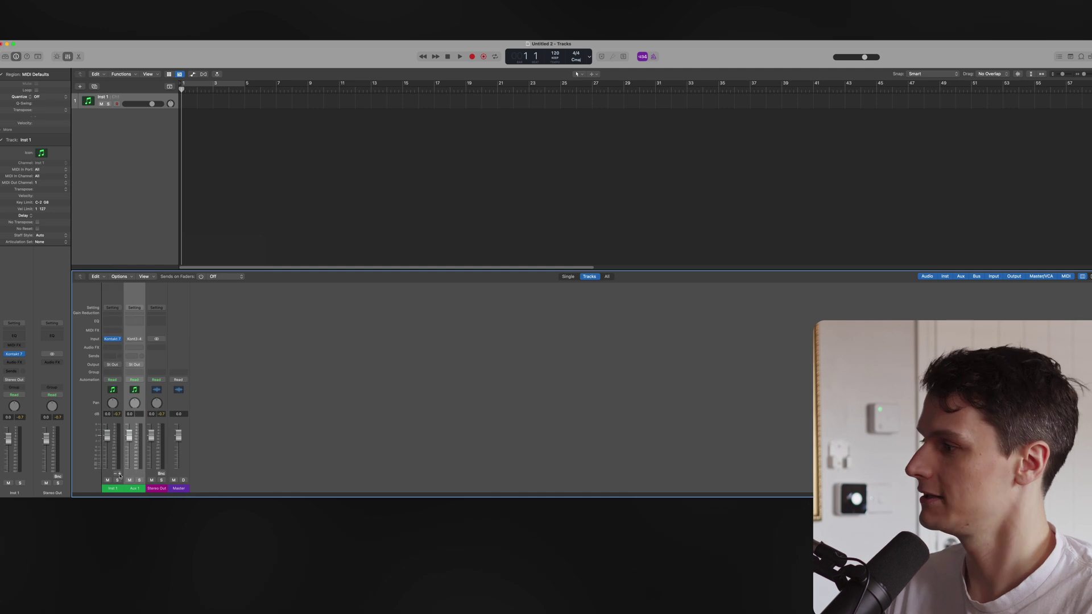
left_click(119, 474)
left_click(119, 474)
left_click(119, 474)
left_click(120, 474)
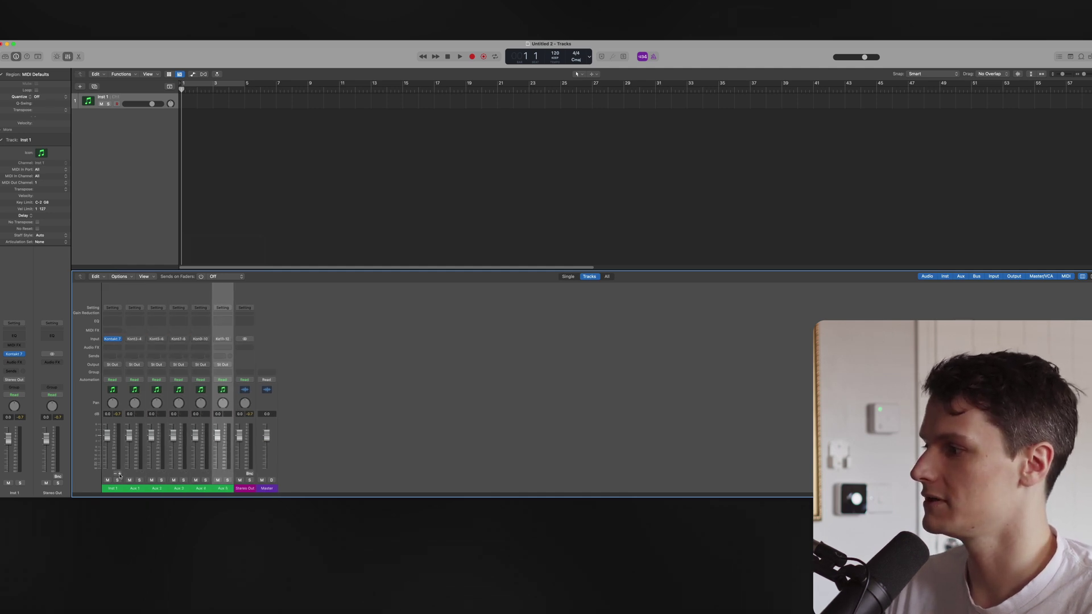
left_click(120, 474)
left_click(119, 474)
left_click(120, 474)
left_click(119, 474)
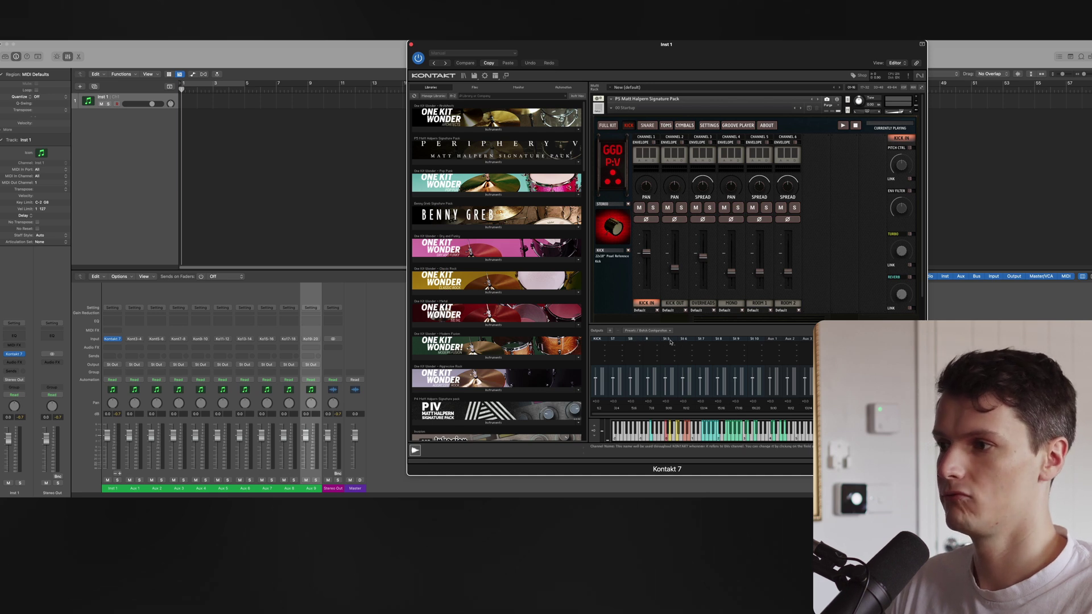
- Name the remaining Kontakt outputs FT1, FT2, OH, SPOT, MONO and ROOMS
key("Tab")
type("FT1")
key("Tab")
type("F")
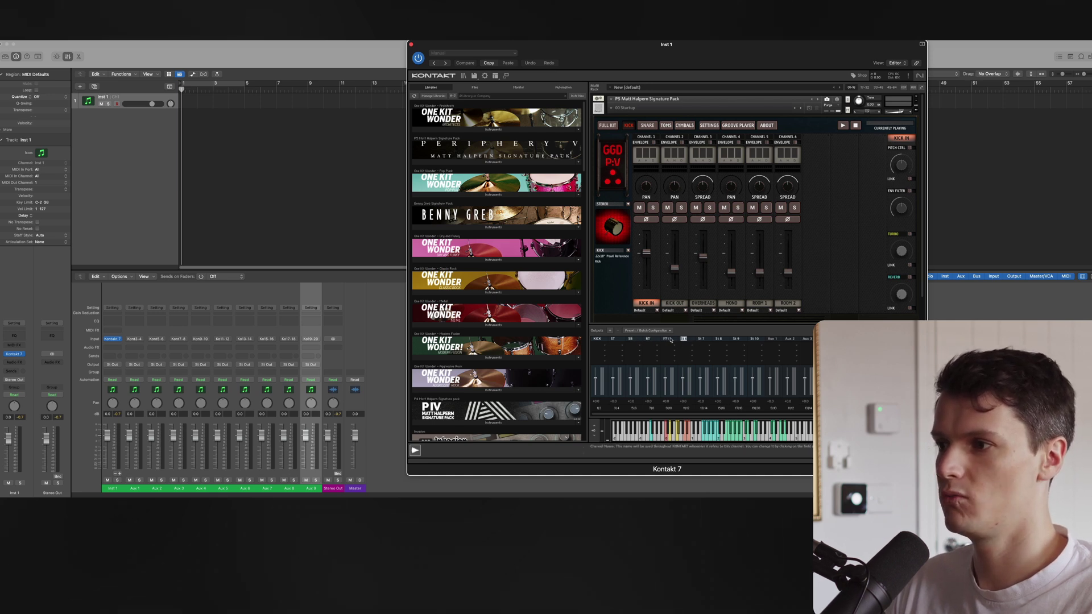
type("t")
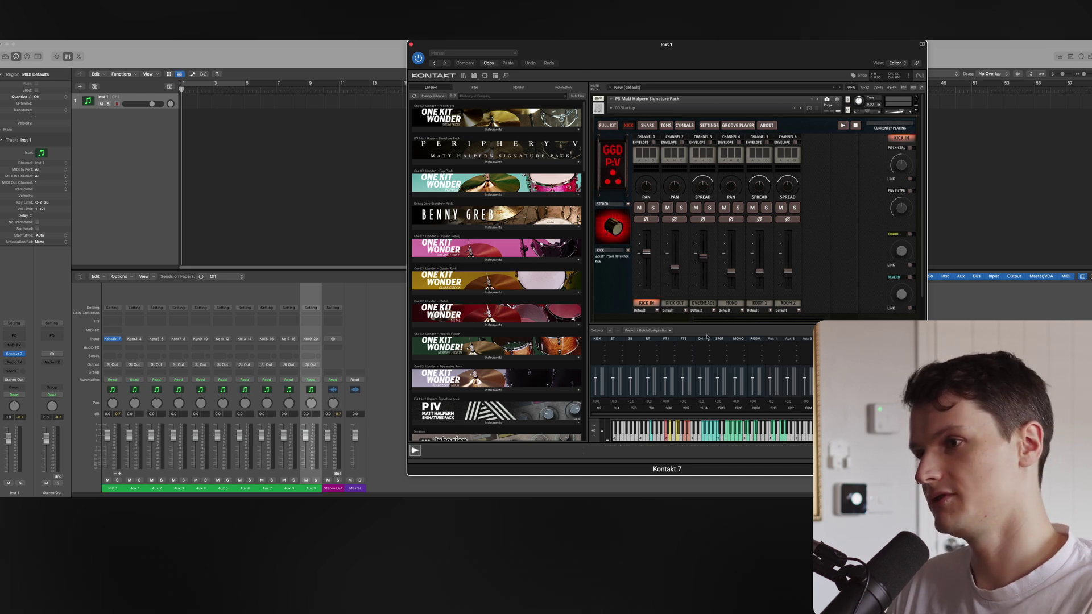
type("S")
key("Return")
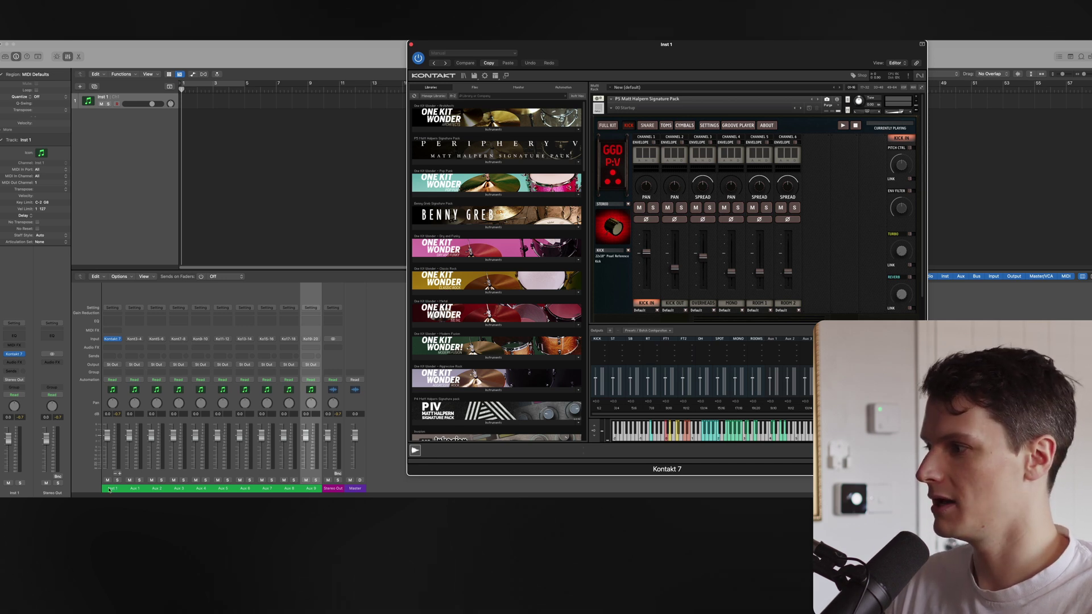
- Rename the first four mixer strips, starting from Inst 1, to KICK, ST, SB and RT
double_click(113, 488)
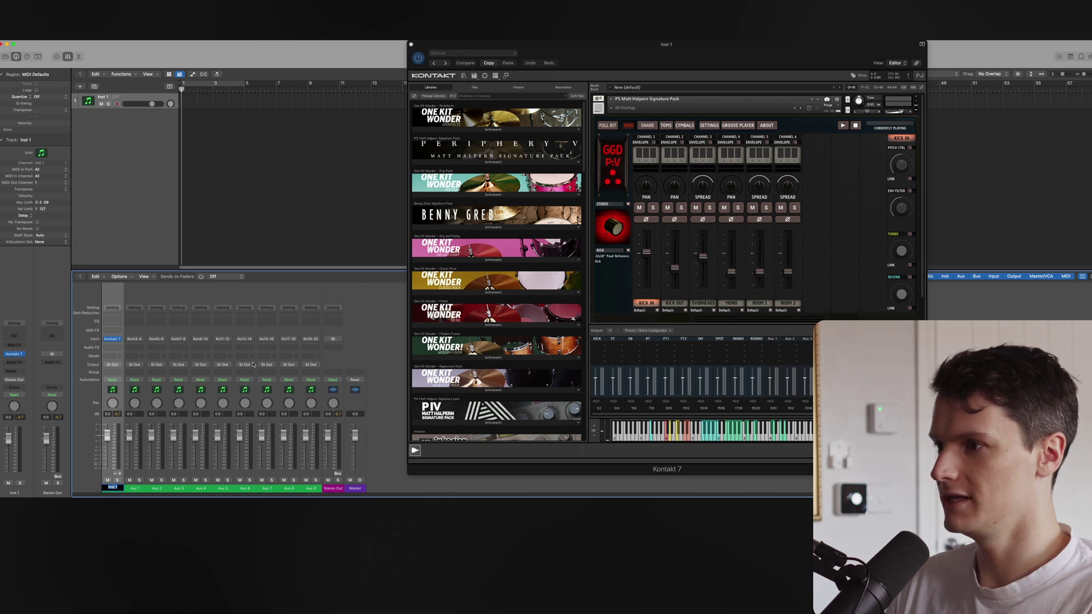
type("KICK")
key("Tab")
type("ST")
key("Tab")
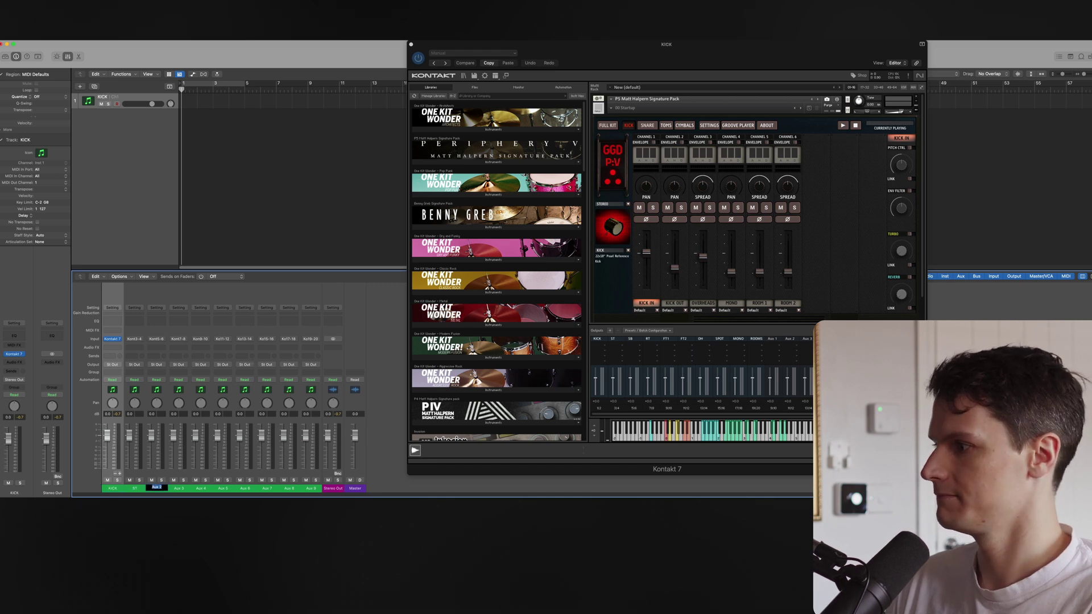
type("SB")
key("Tab")
type("RT")
key("Tab")
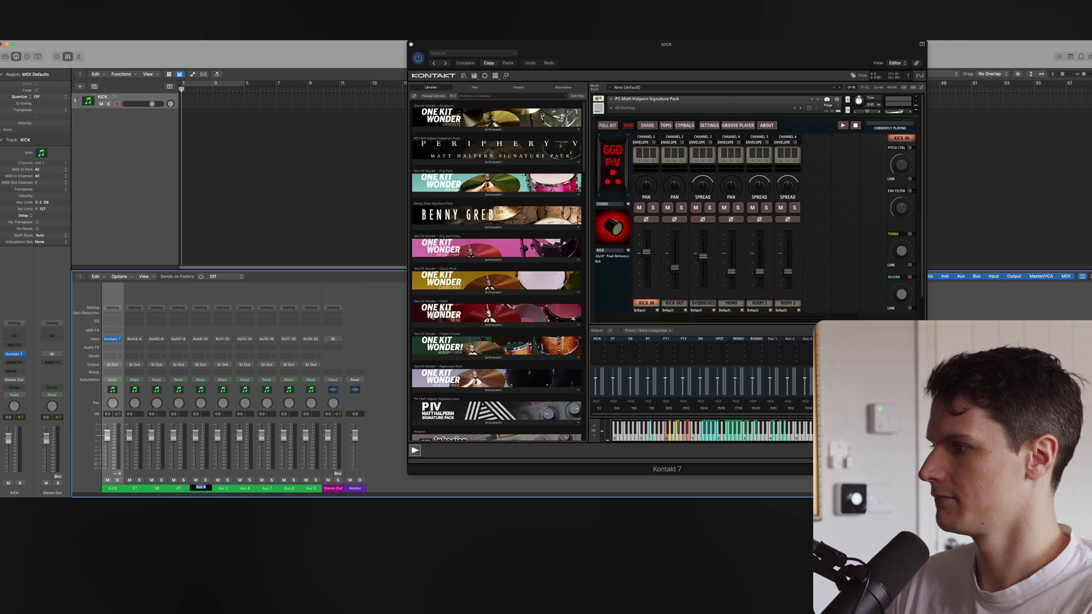
- Rename the next strips FT1, FT2, OH, SPOT, MONO and ROOMS
type("FT1")
key("Tab")
type("FT2")
key("Tab")
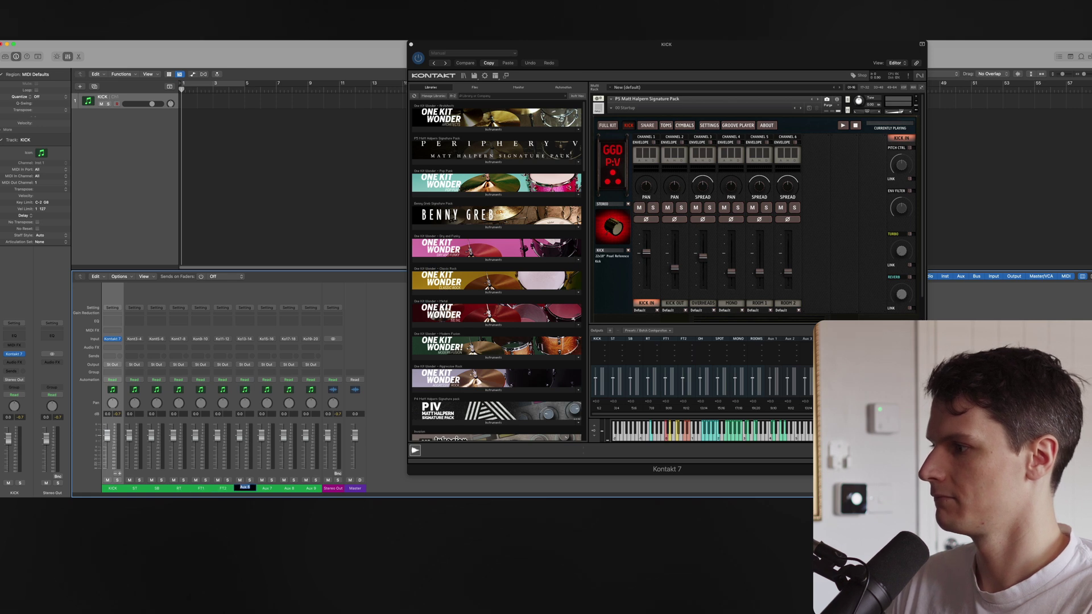
key("Tab")
type("OT")
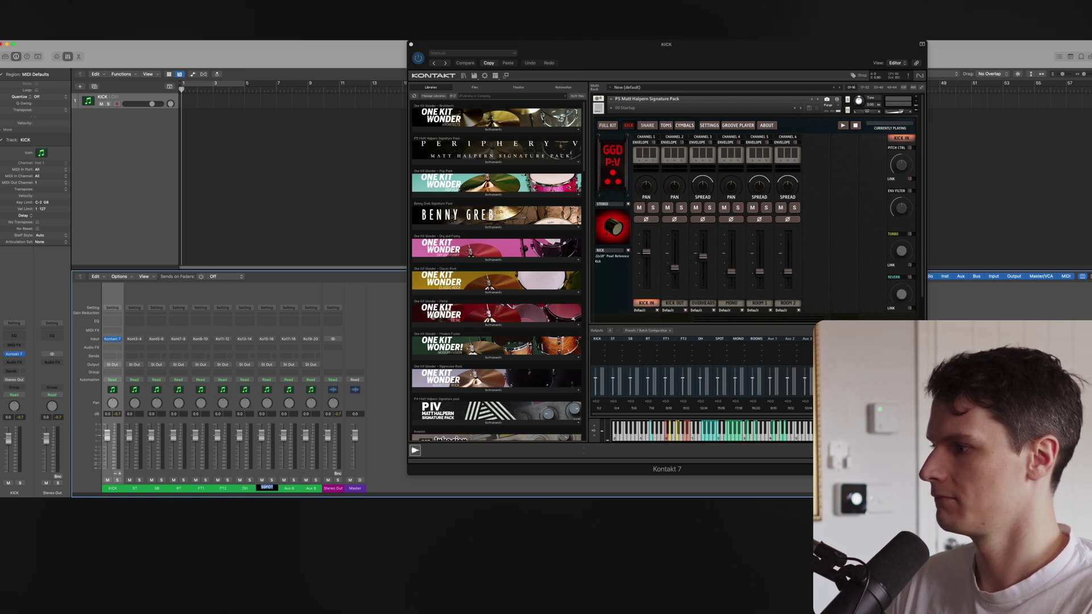
key("Tab")
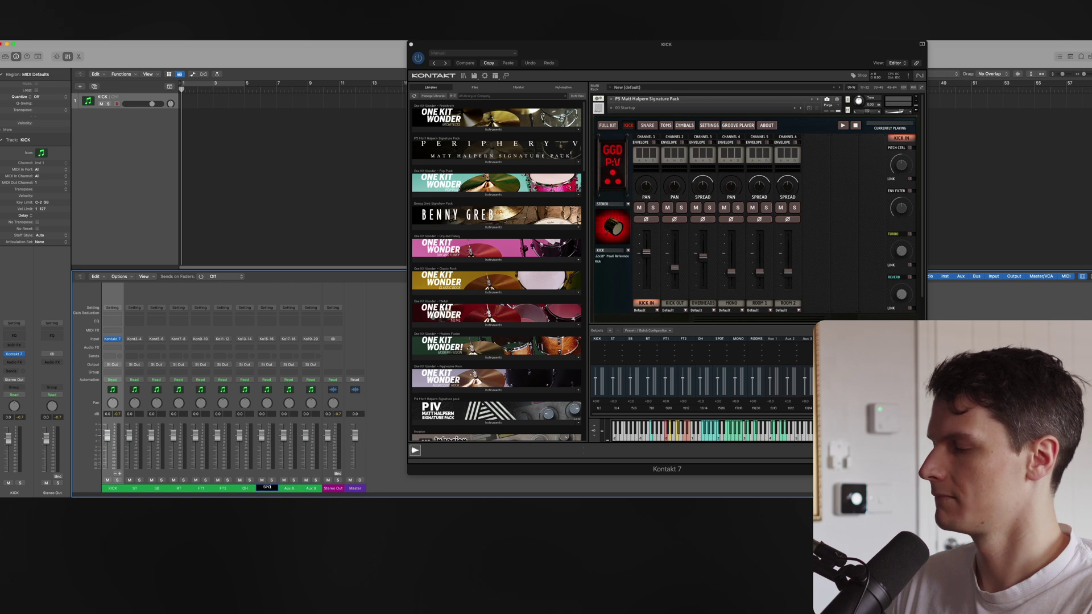
key("Tab")
type("RO")
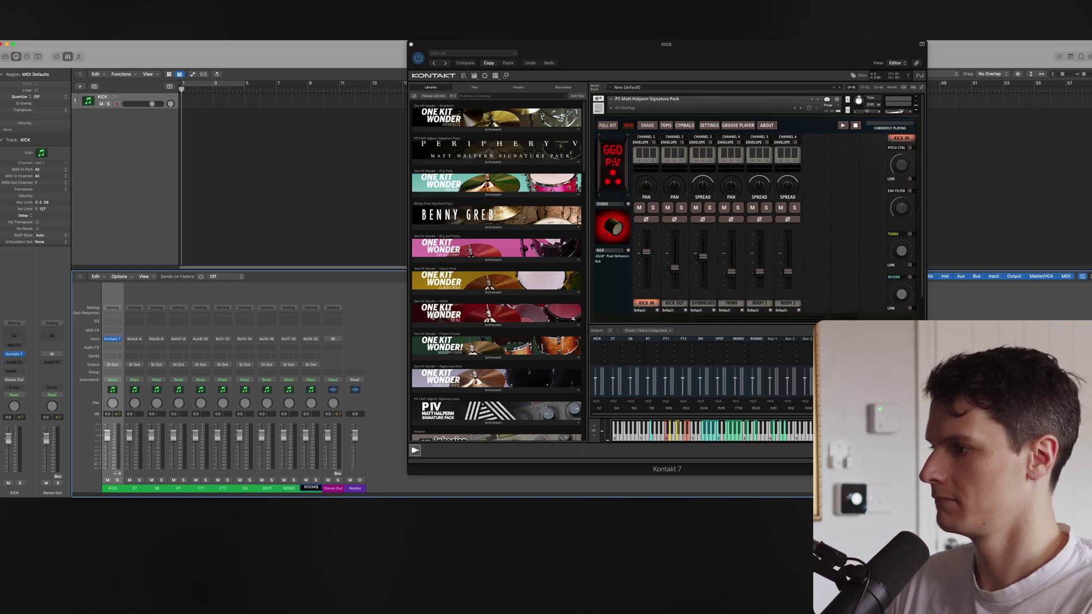
key("Escape")
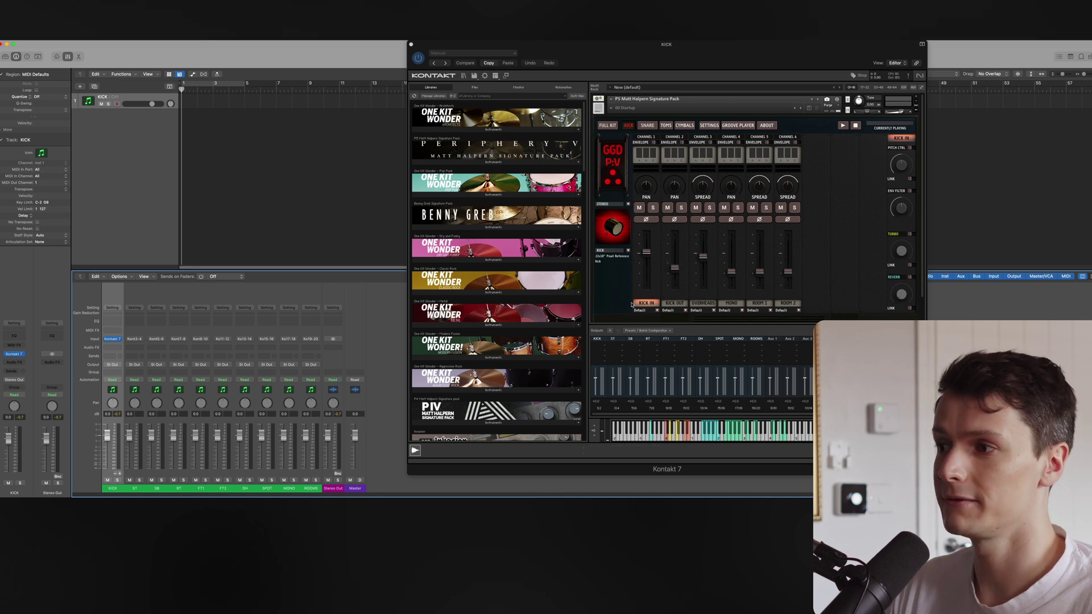
left_click(630, 126)
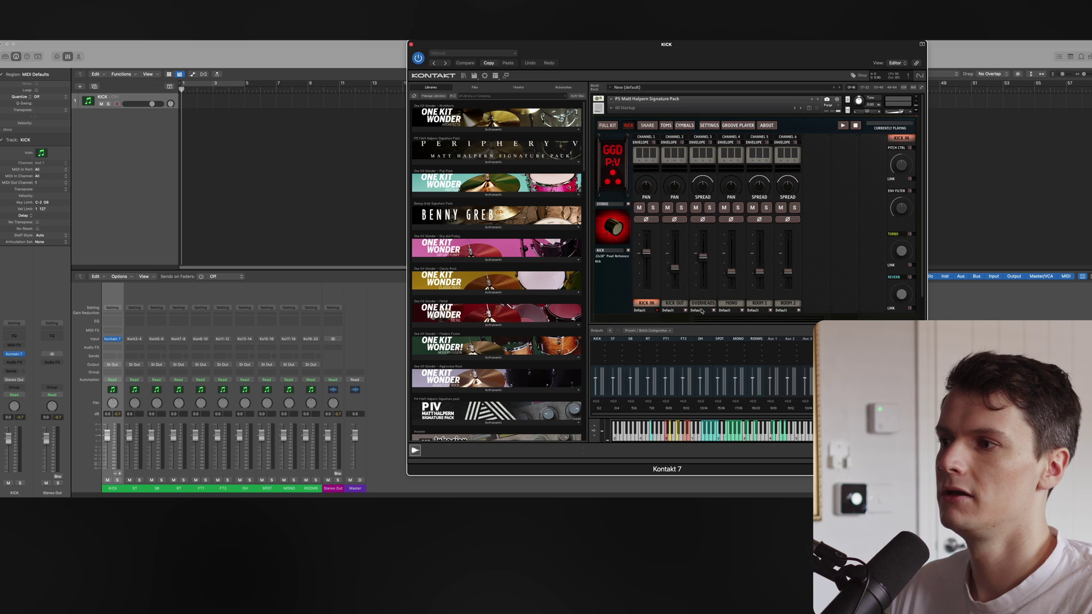
left_click(652, 312)
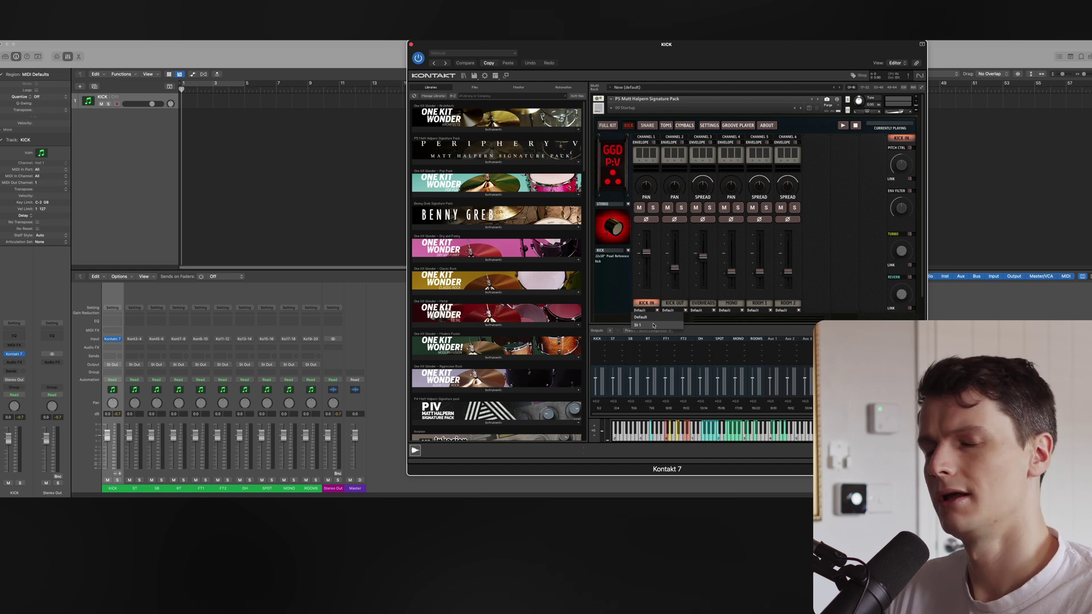
left_click(683, 344)
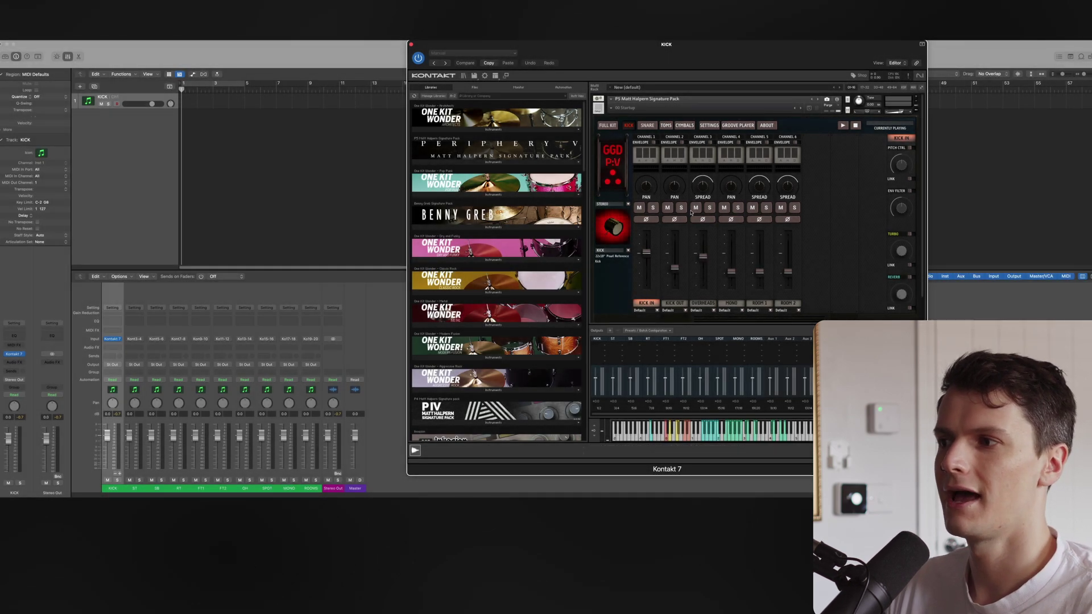
- On the kick page, route KICK IN/OUT to KICK, overheads to OH, MONO to MONO, rooms to ROOMS
left_click(646, 311)
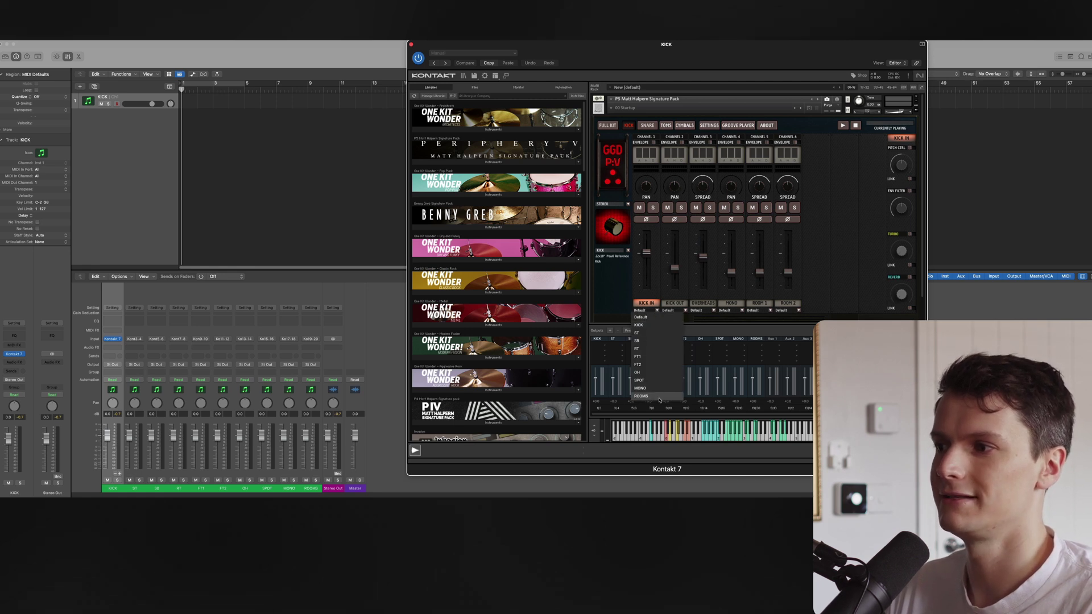
left_click(621, 300)
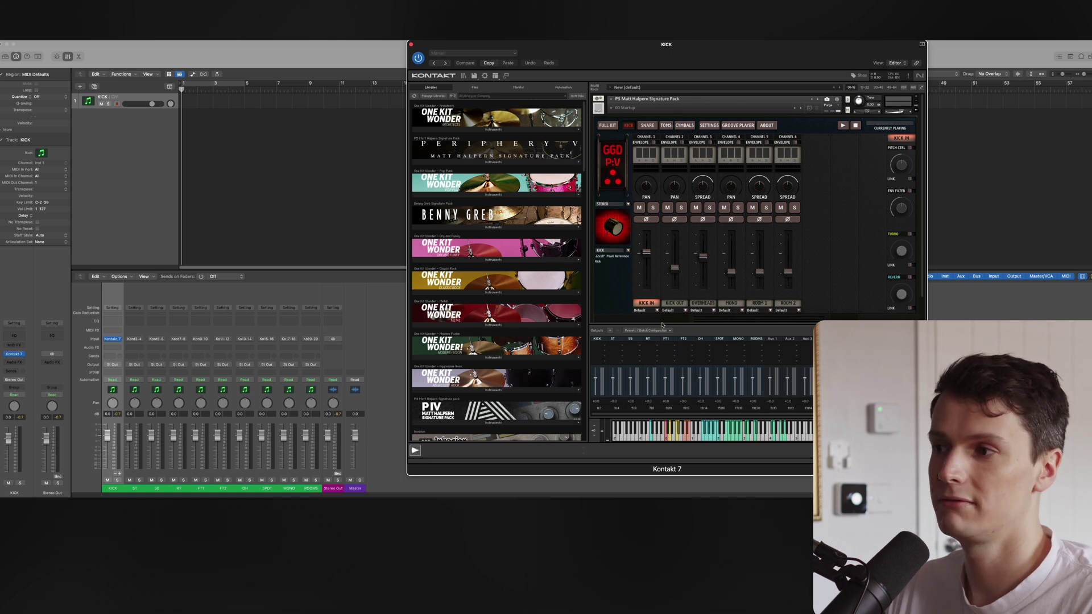
left_click(650, 312)
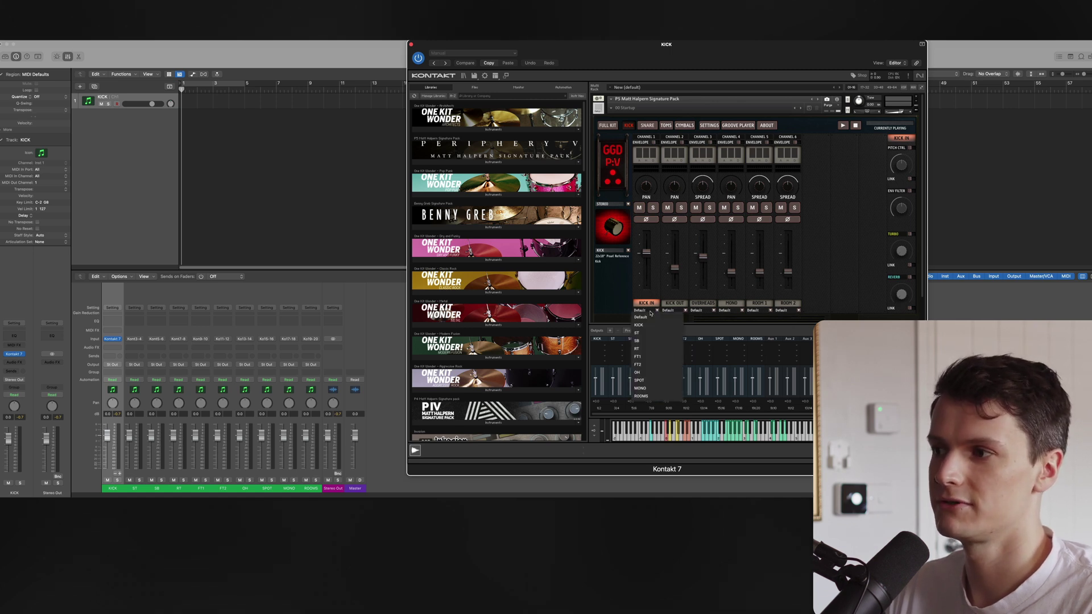
left_click(638, 325)
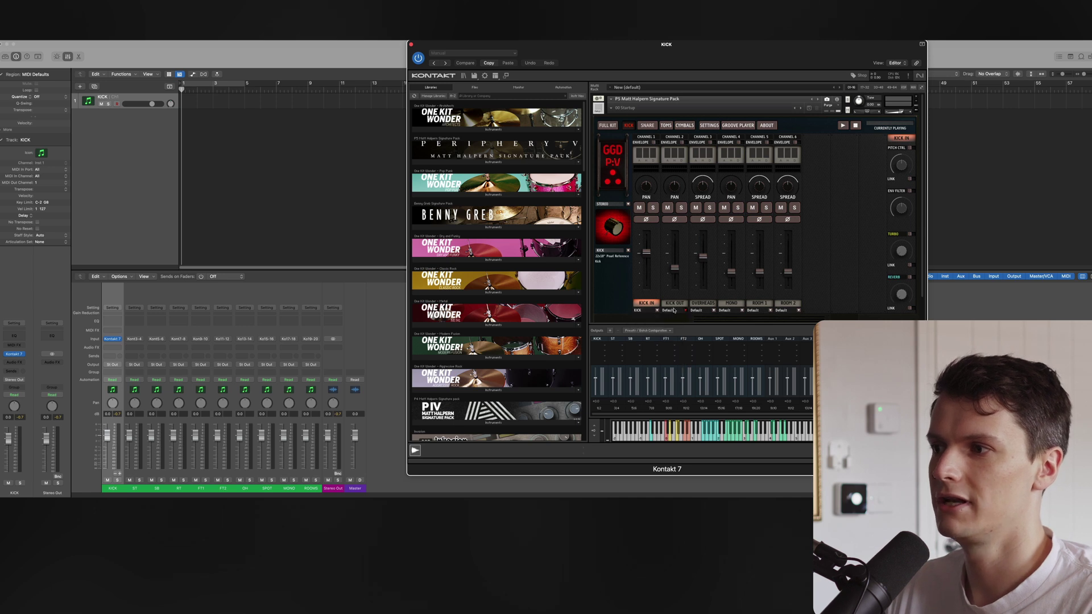
left_click(669, 311)
left_click(666, 326)
left_click(699, 311)
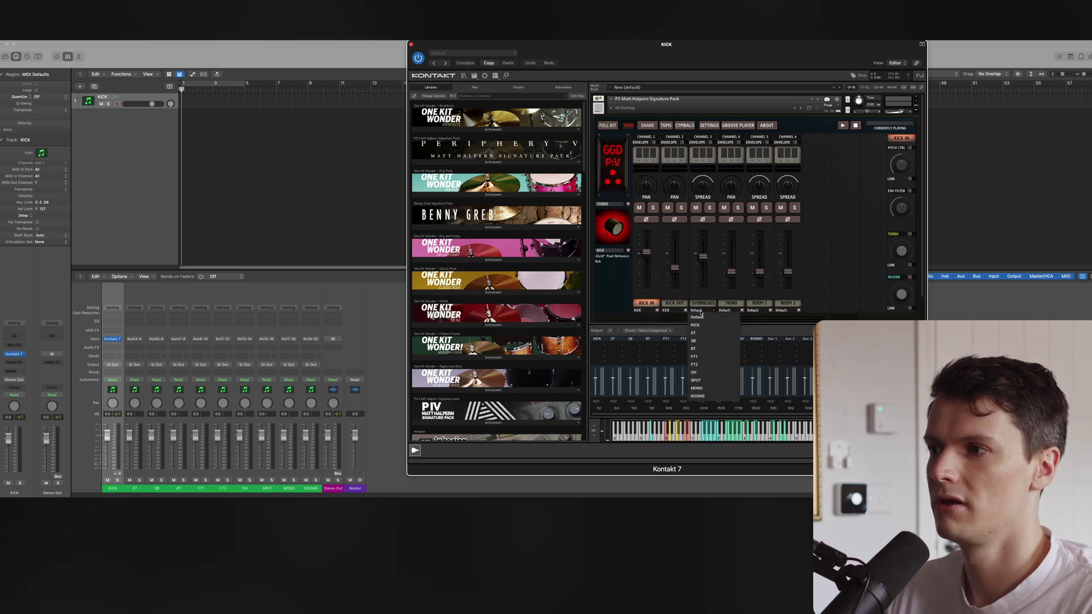
left_click(705, 364)
left_click(741, 309)
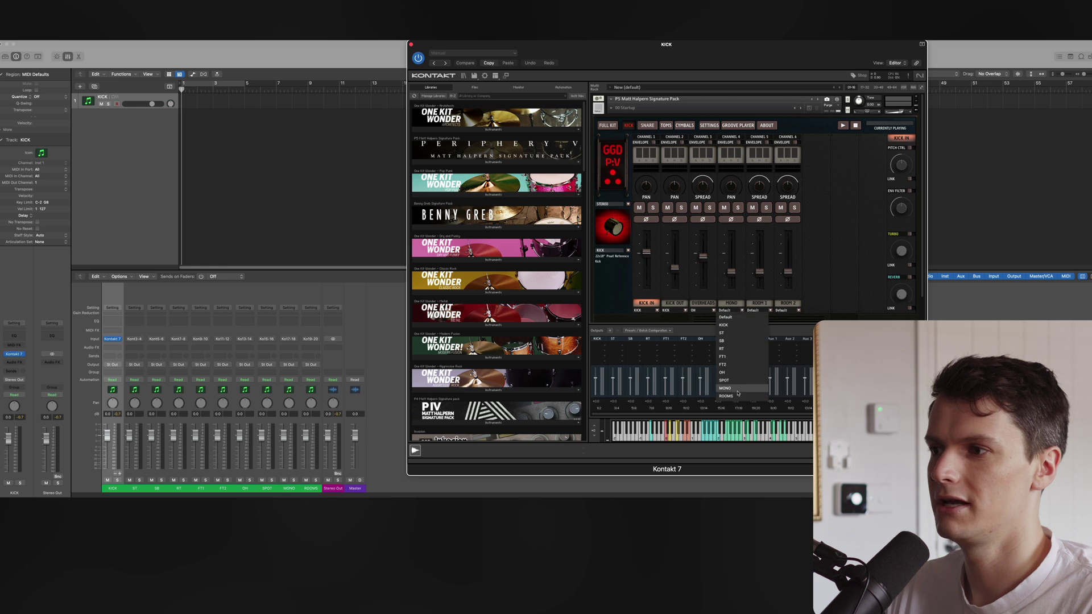
left_click(726, 388)
left_click(756, 311)
left_click(756, 396)
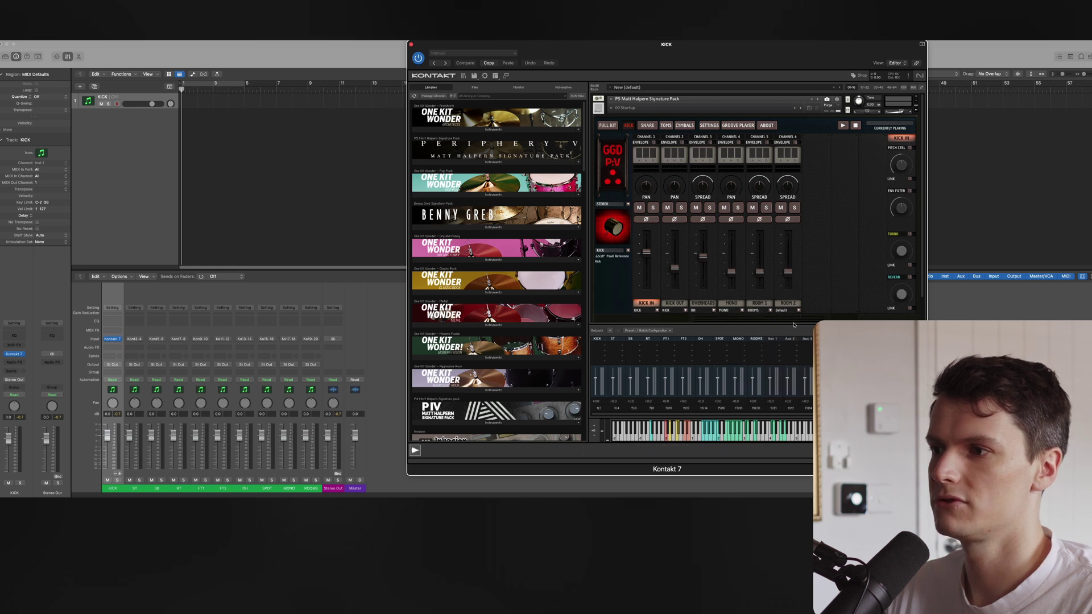
left_click(787, 310)
left_click(788, 397)
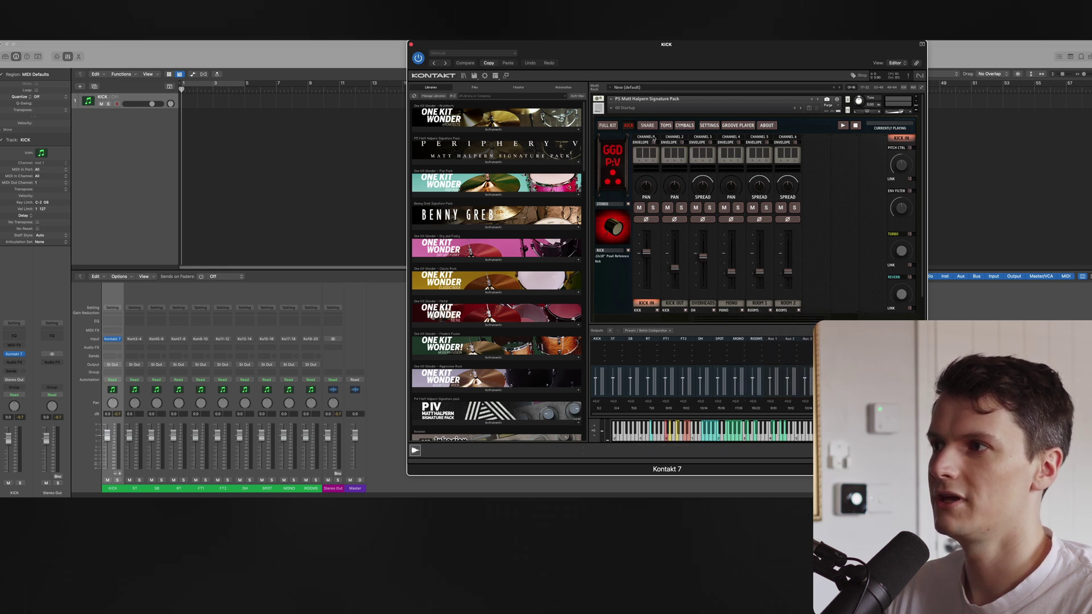
- On the SNARE page, route SNARE TOP to ST, SNARE BTM to SB, plus OH, MONO and ROOMS
left_click(648, 126)
left_click(654, 311)
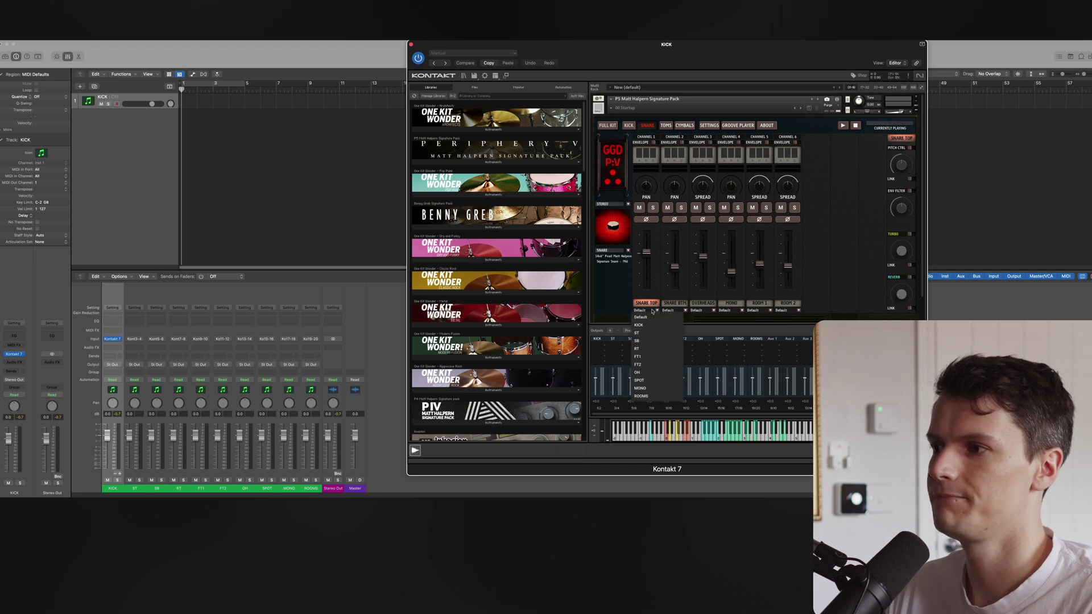
left_click(643, 332)
left_click(680, 311)
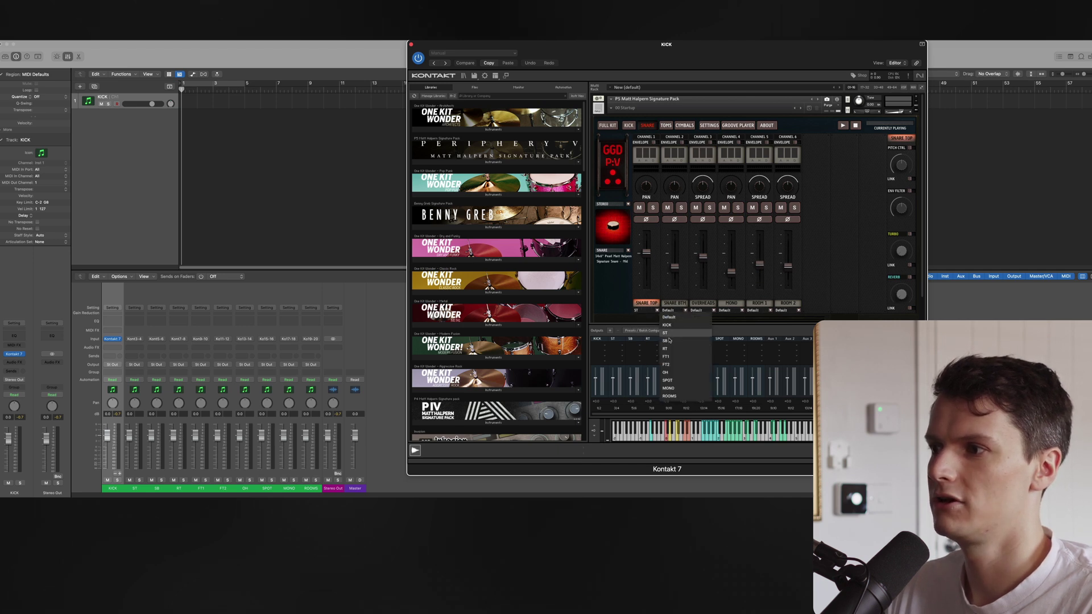
left_click(668, 341)
left_click(703, 311)
left_click(696, 372)
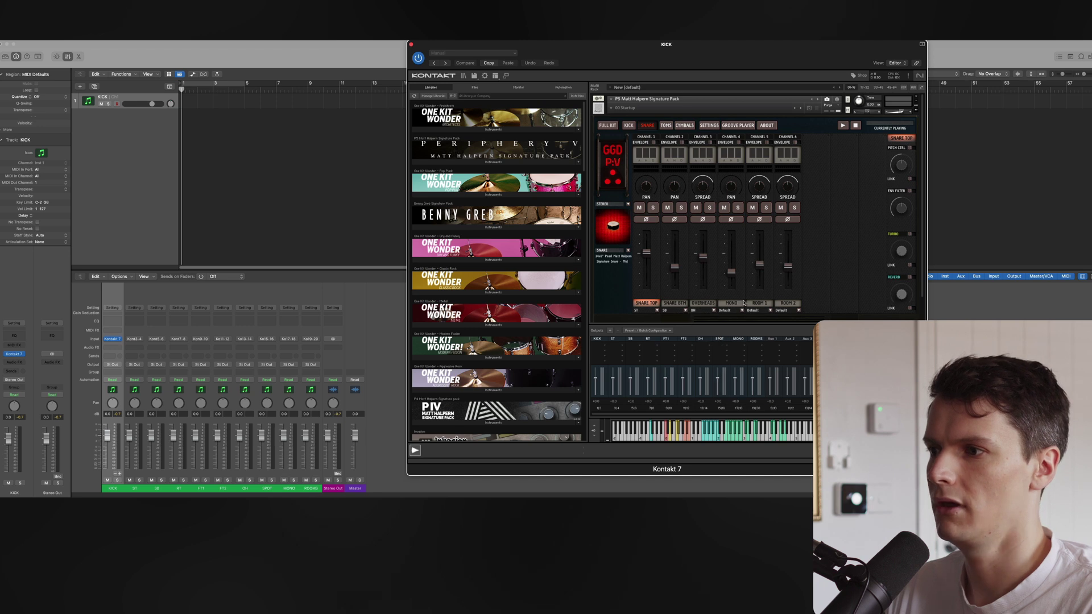
left_click(742, 310)
left_click(728, 380)
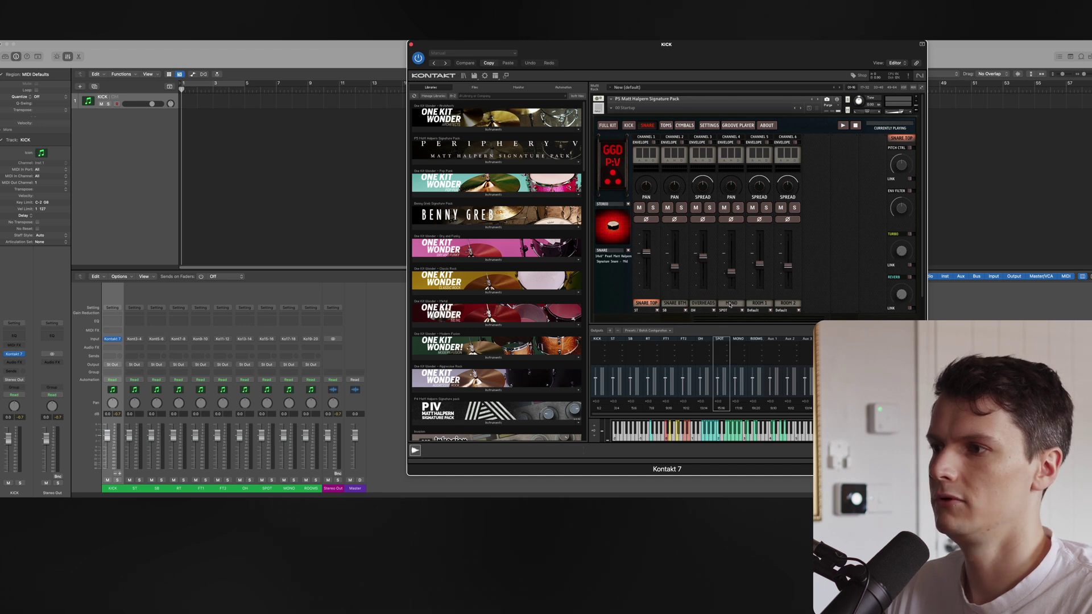
left_click(730, 310)
left_click(730, 389)
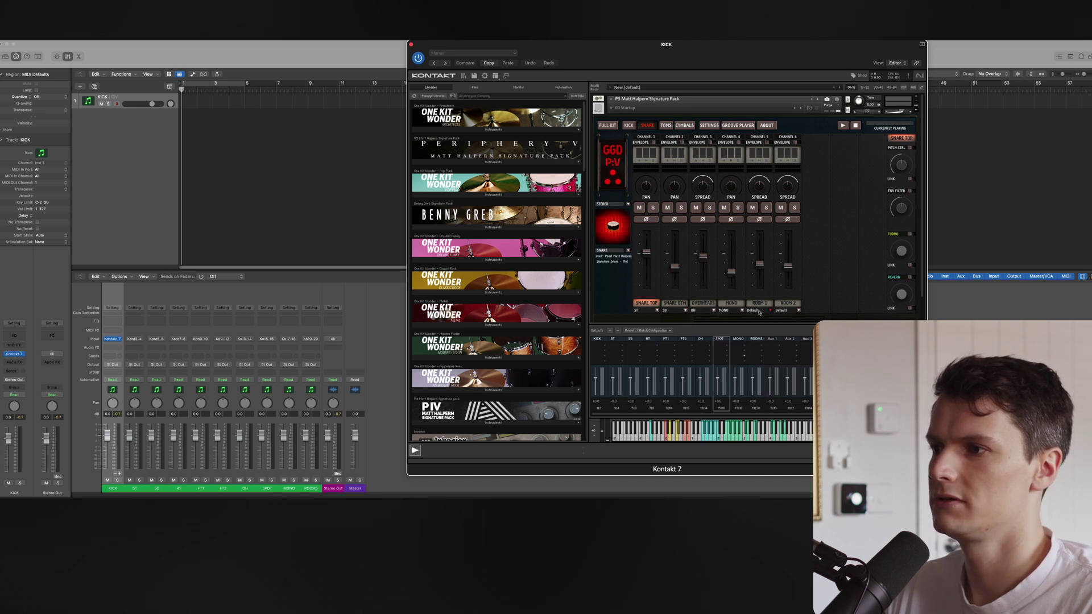
left_click(759, 311)
left_click(754, 396)
left_click(787, 310)
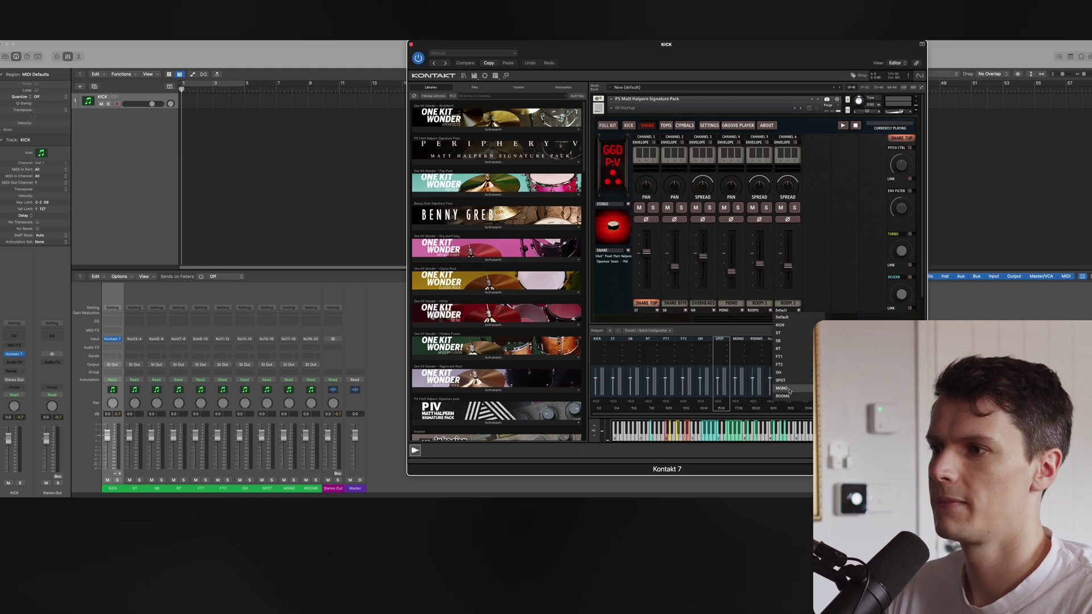
left_click(783, 397)
- On the TOMS page, route the toms to RT, FT1 and FT2, plus OH, MONO and ROOMS
left_click(665, 126)
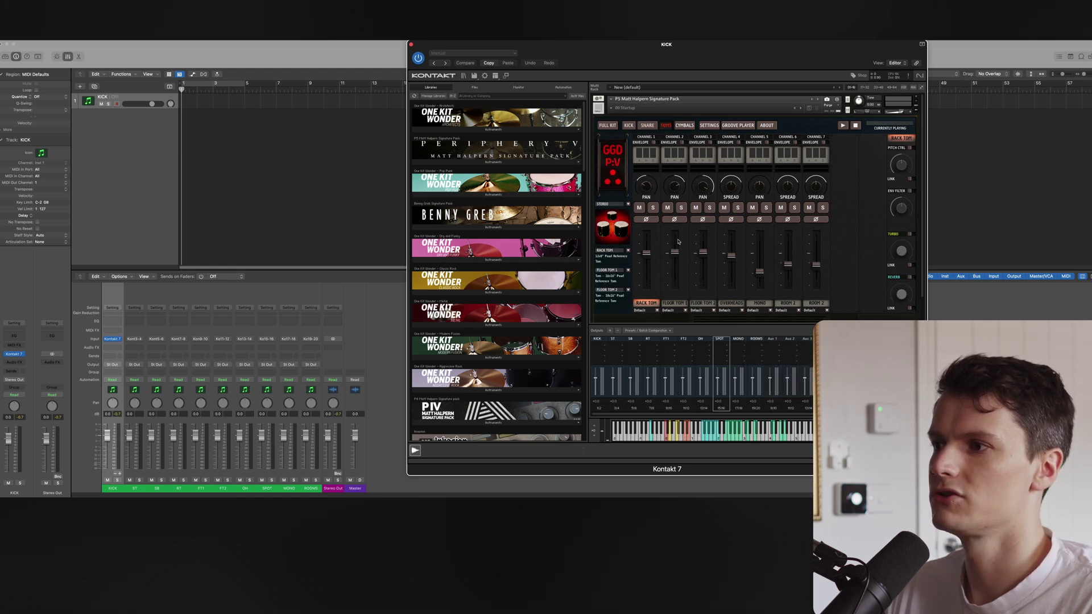
left_click(642, 310)
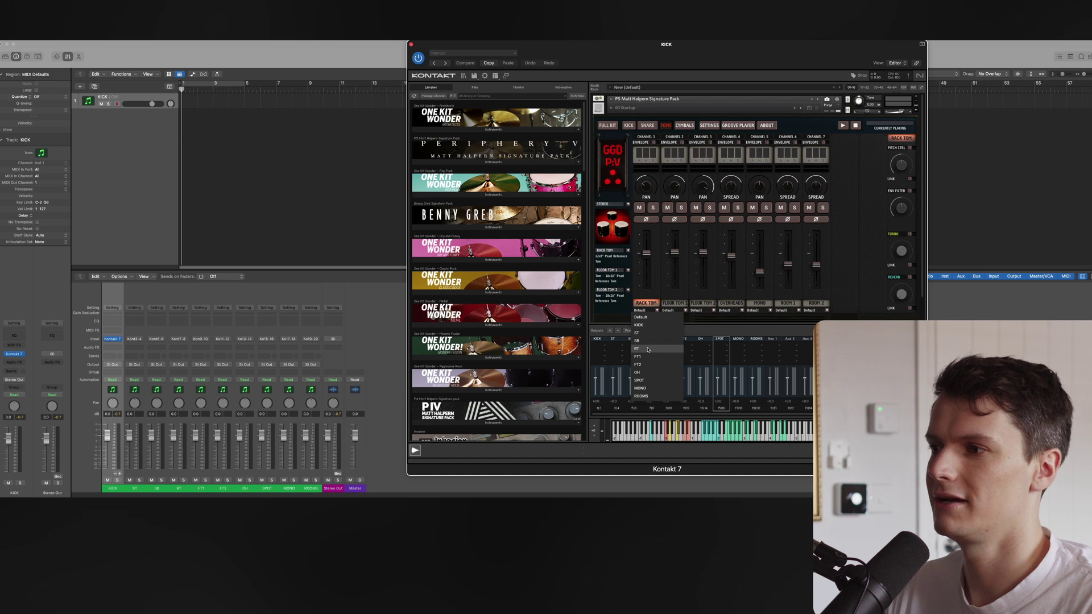
left_click(638, 349)
left_click(671, 311)
left_click(674, 357)
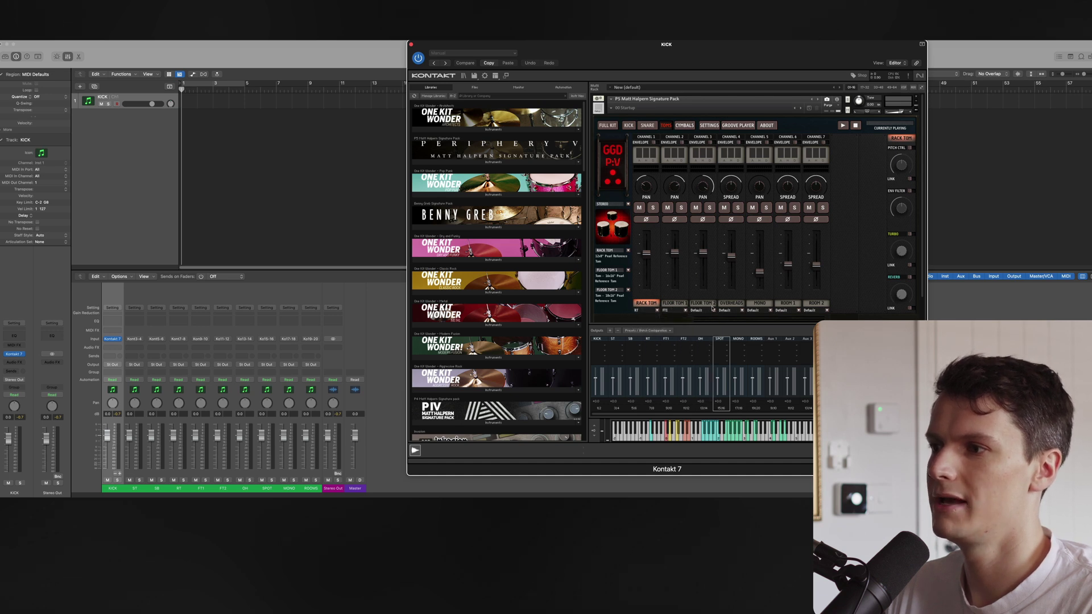
left_click(698, 310)
left_click(706, 363)
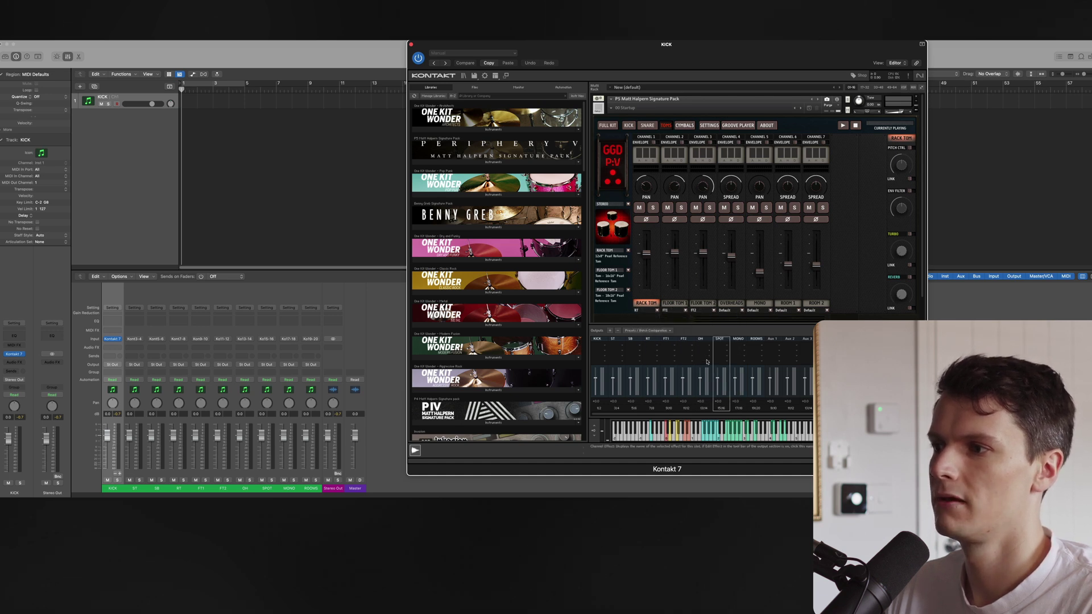
left_click(728, 311)
left_click(728, 371)
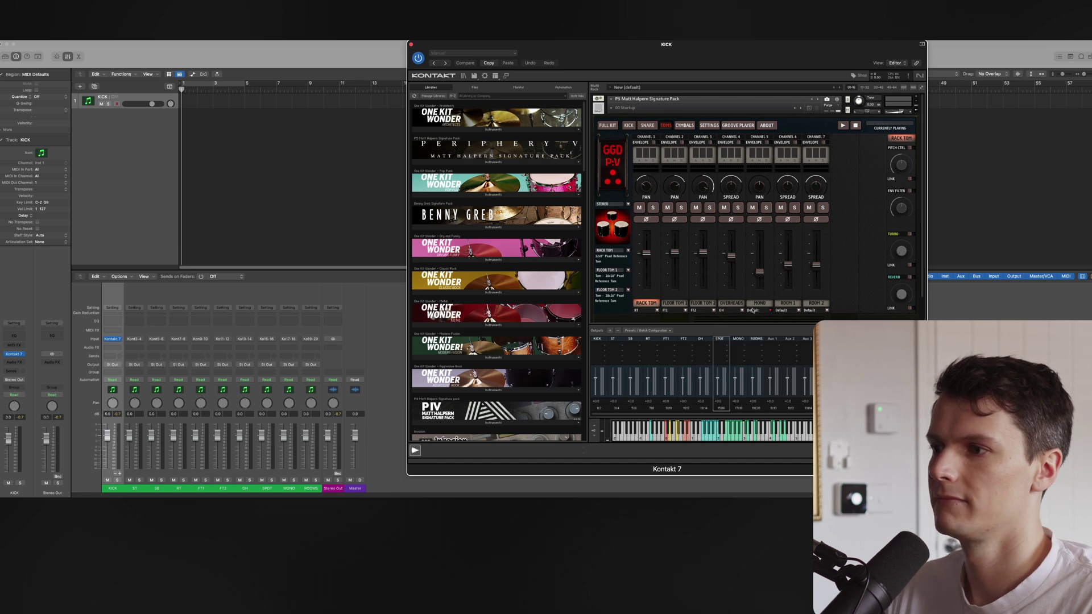
left_click(757, 311)
left_click(754, 387)
left_click(789, 311)
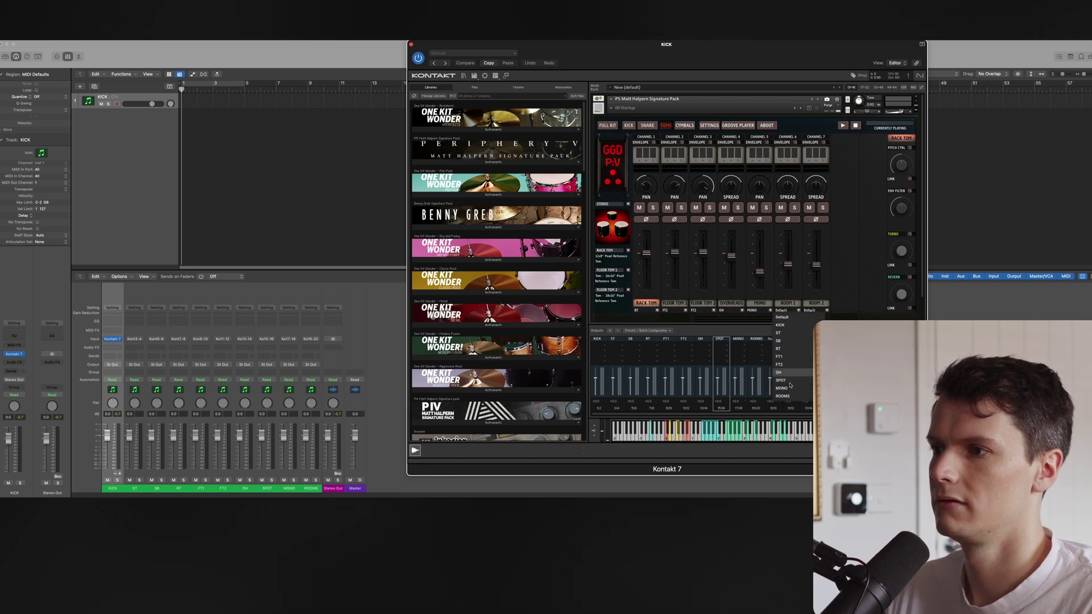
left_click(785, 396)
left_click(813, 311)
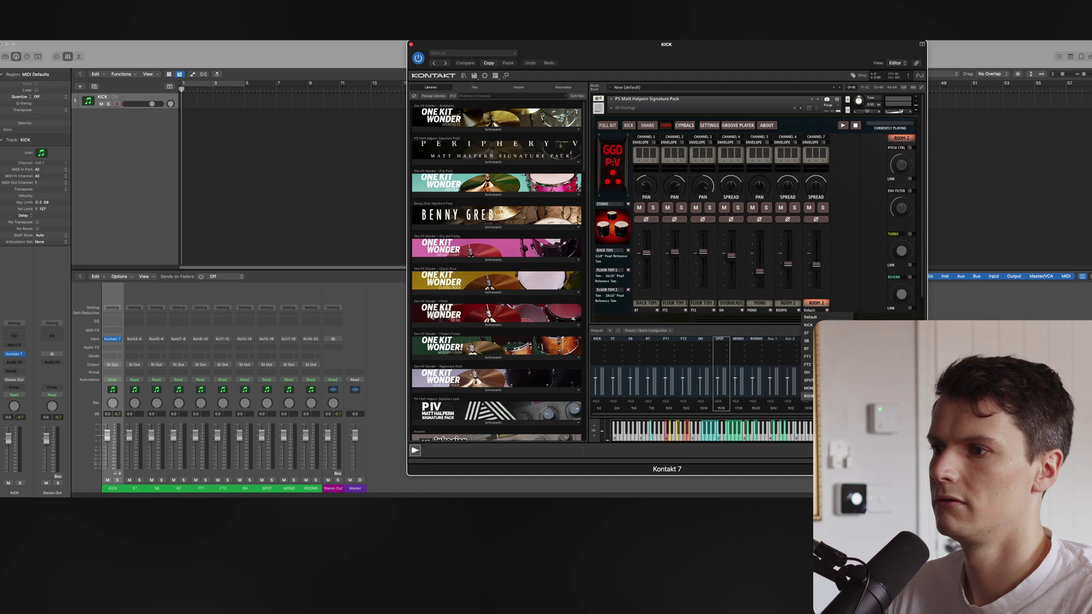
left_click(808, 397)
- On the CYMBALS page, route HATS, SPLASH, RIDE, CRASH-RIDE and STACK to the SPOT output
left_click(679, 125)
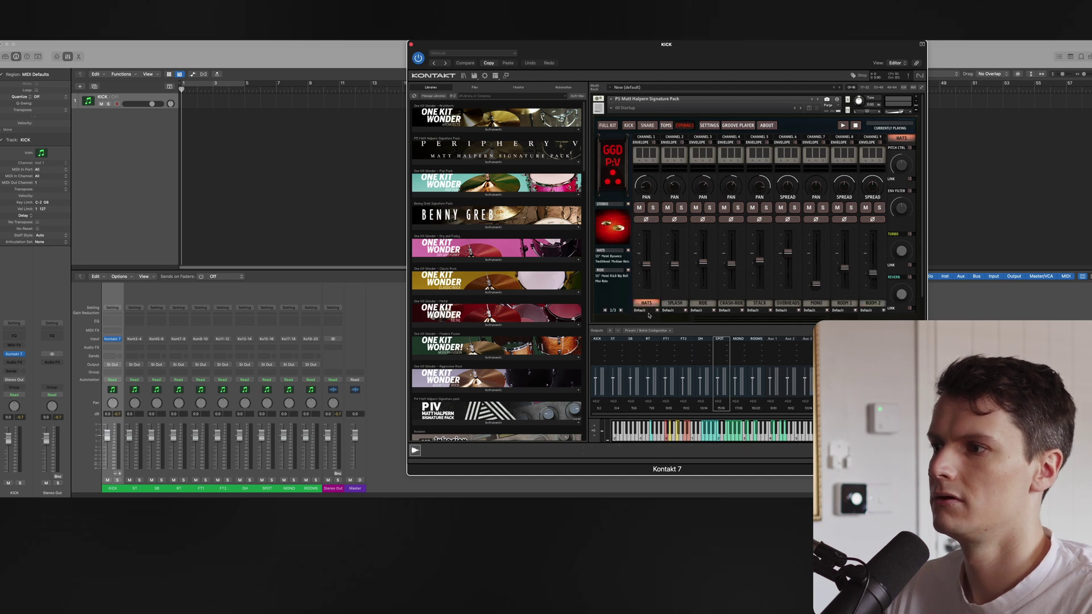
left_click(649, 310)
left_click(661, 347)
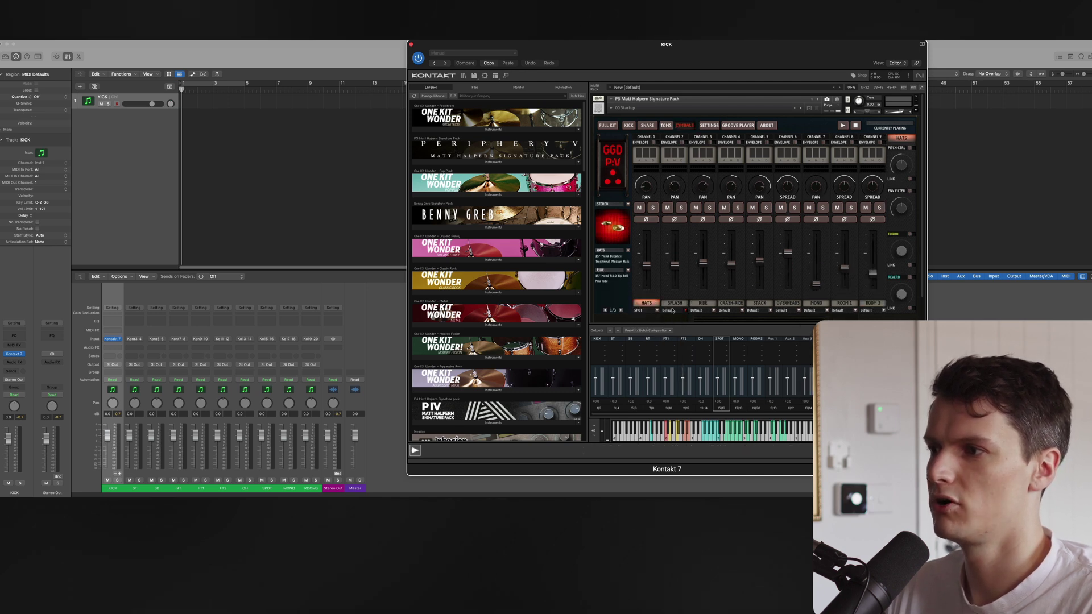
left_click(673, 311)
left_click(671, 380)
left_click(699, 310)
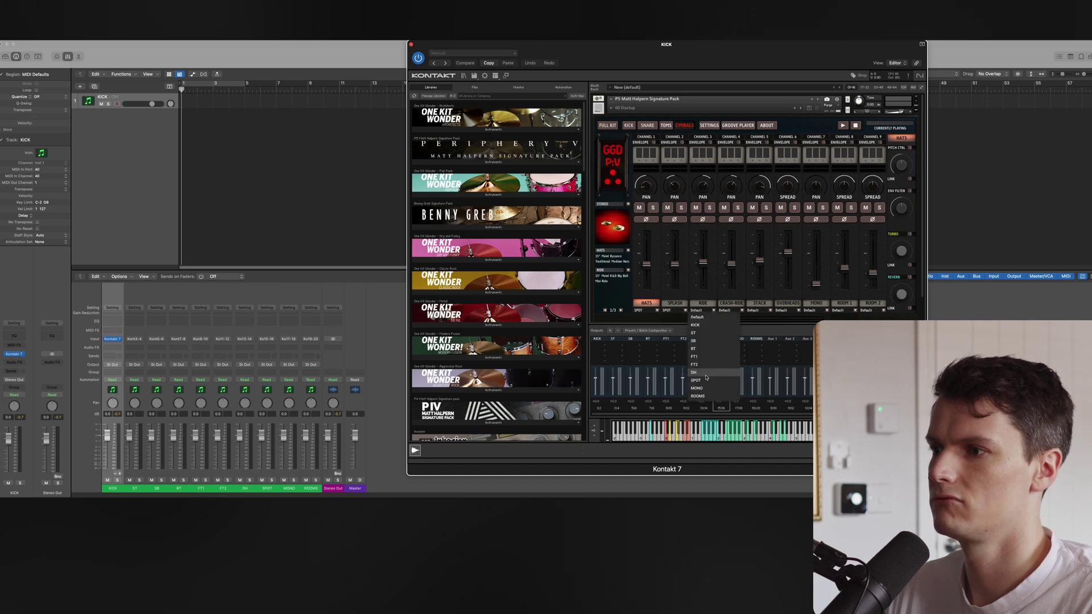
left_click(705, 380)
left_click(737, 311)
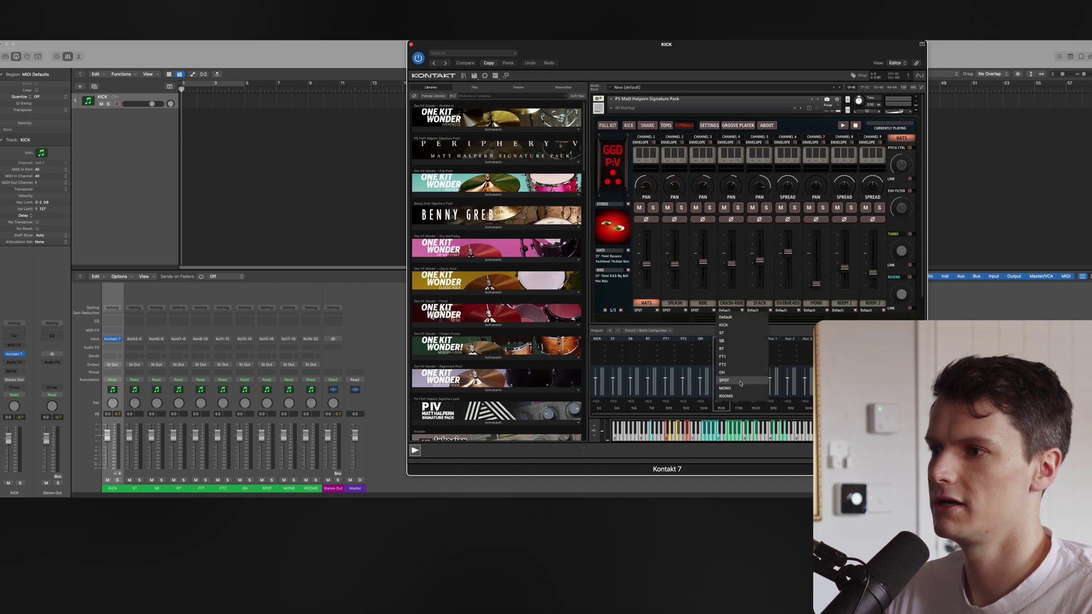
left_click(740, 384)
left_click(762, 311)
left_click(757, 379)
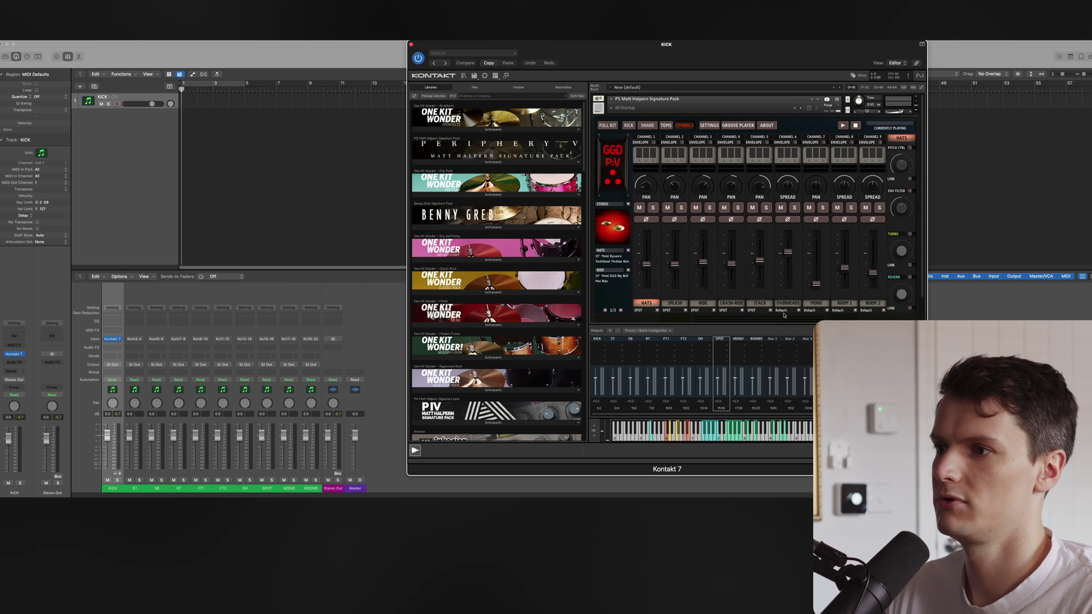
- Route the cymbal page's overheads to OH, MONO to MONO, and both rooms to ROOMS
left_click(784, 311)
left_click(784, 376)
left_click(819, 311)
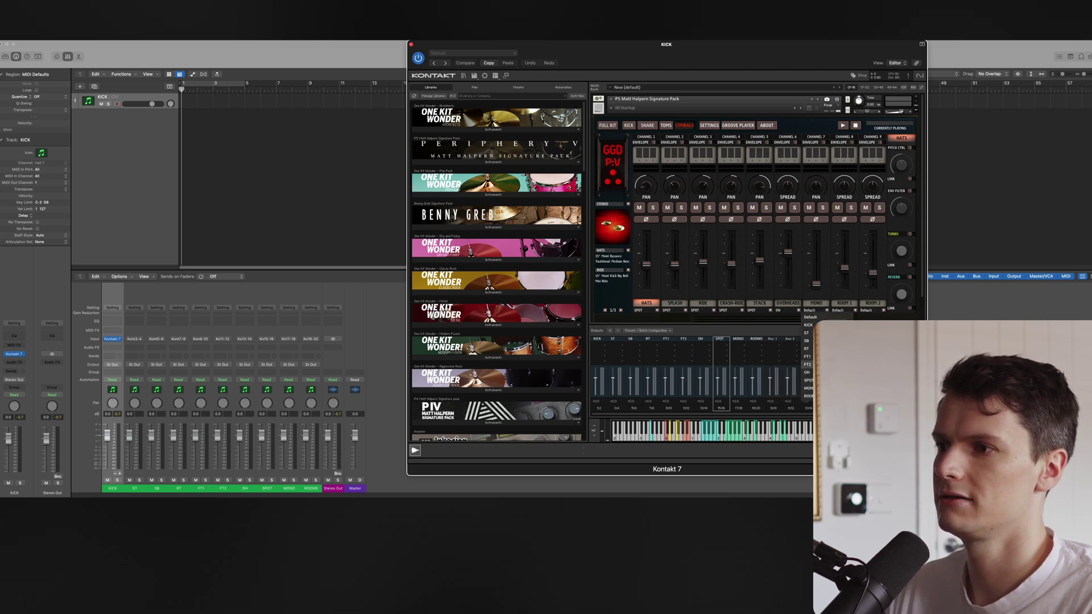
left_click(807, 388)
left_click(844, 311)
left_click(842, 397)
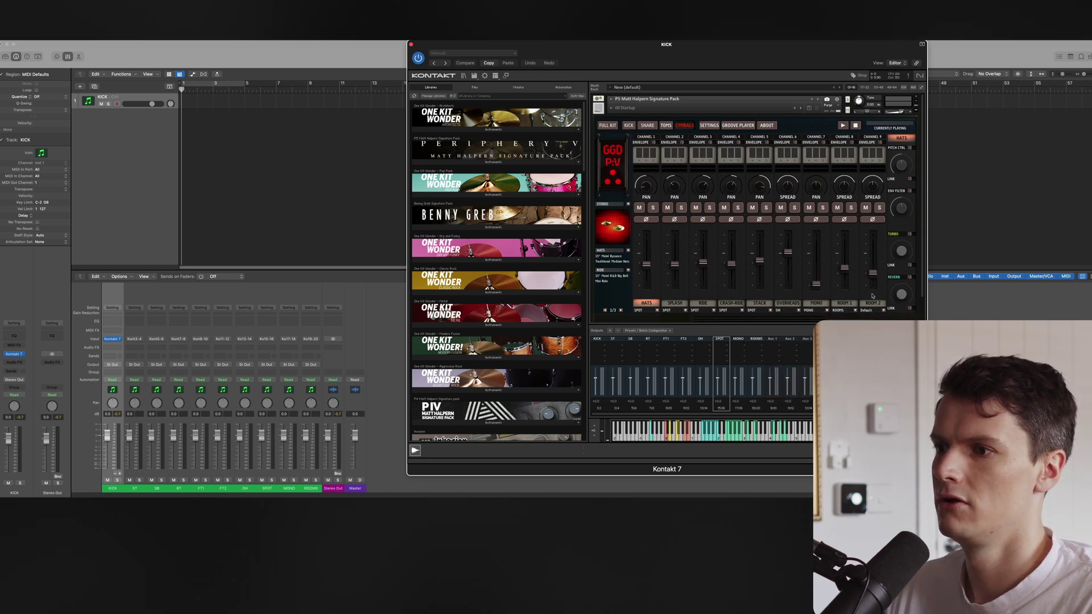
left_click(874, 311)
left_click(871, 397)
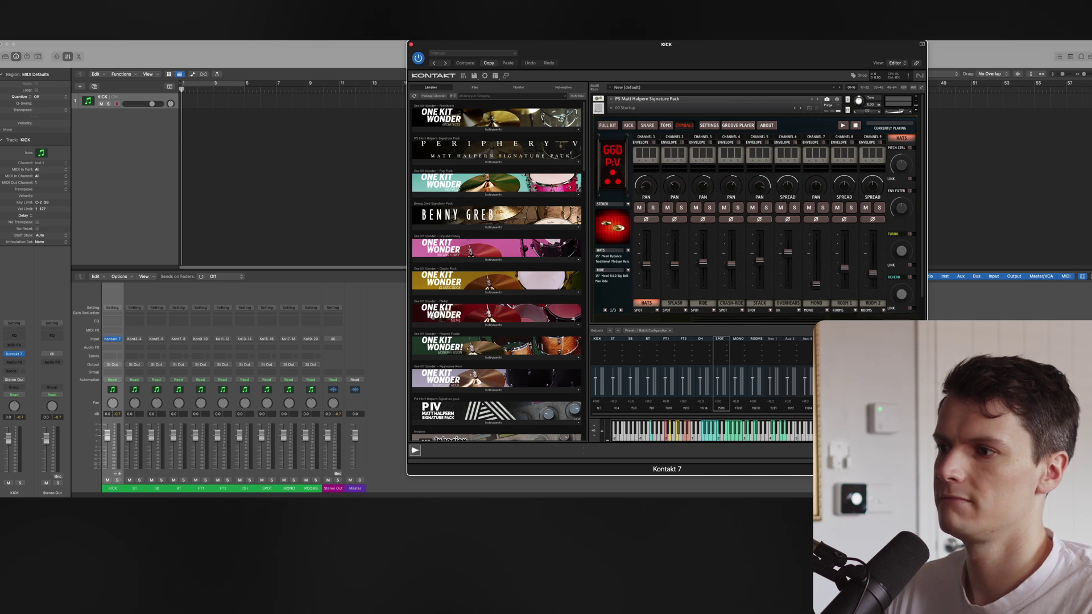
- On the FULL KIT page, play the kick and snare to check the KICK, ST and SB meters
left_click(608, 126)
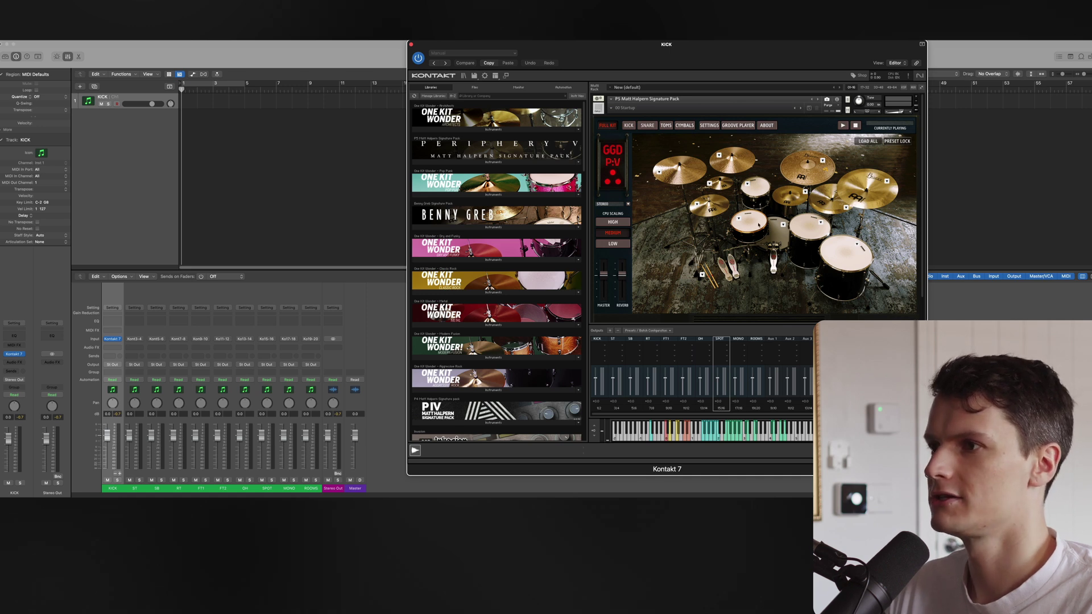
left_click(778, 244)
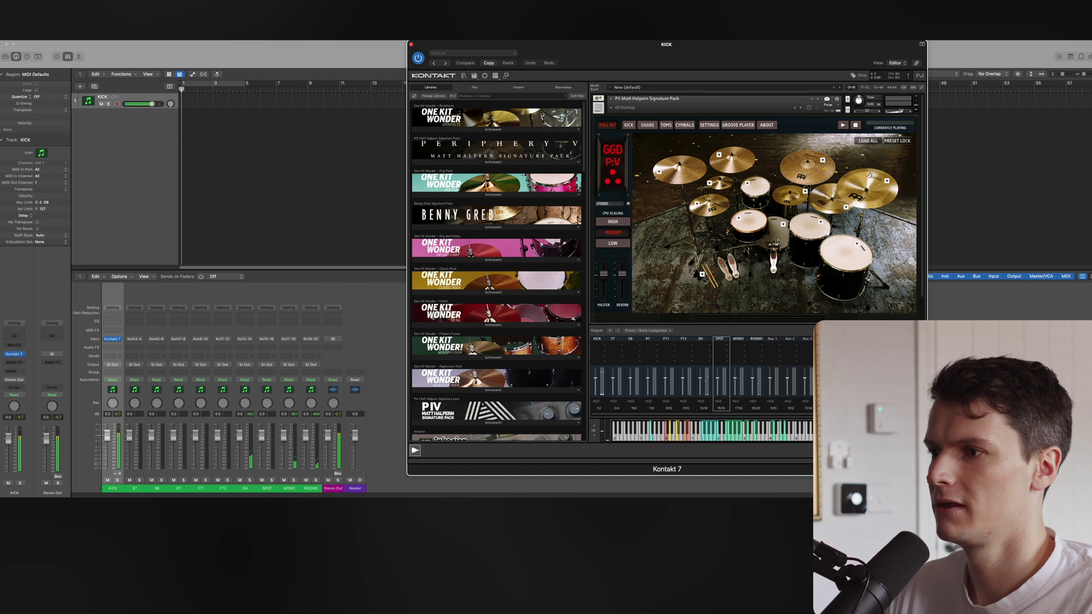
left_click(778, 244)
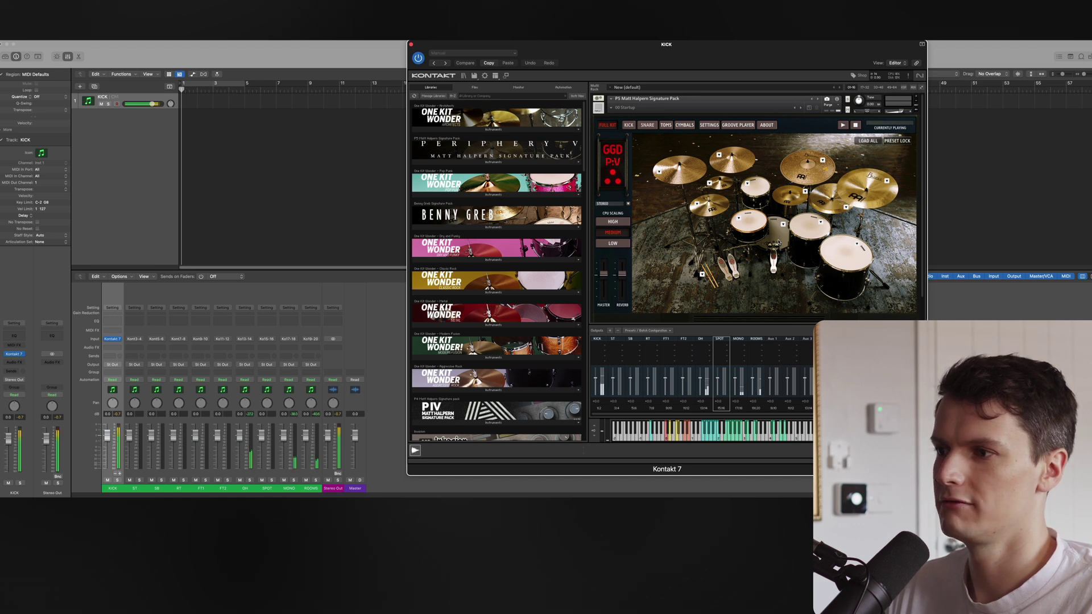
left_click(778, 244)
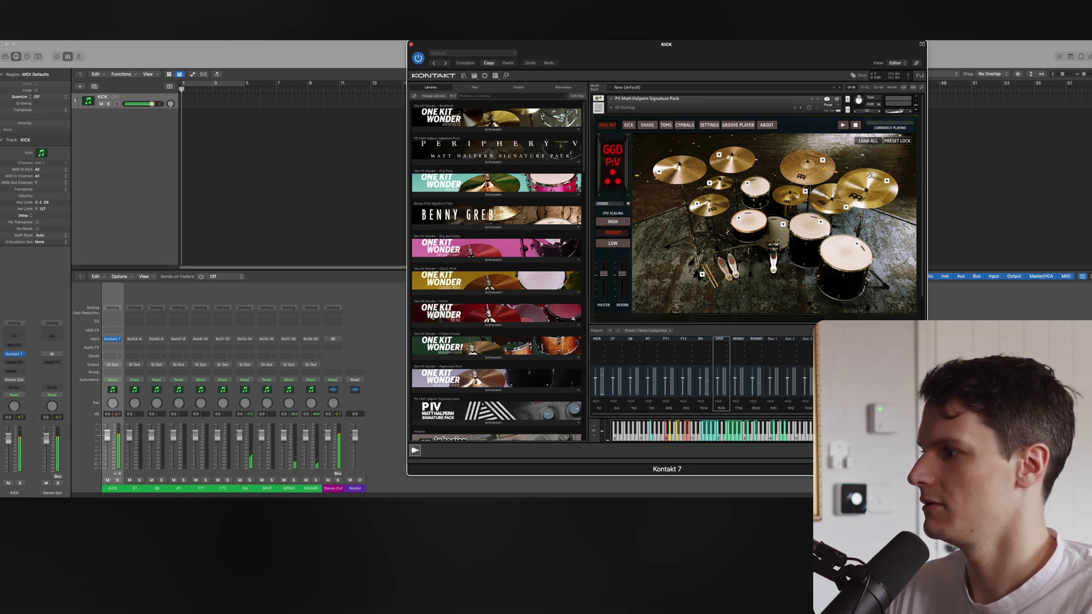
left_click(778, 243)
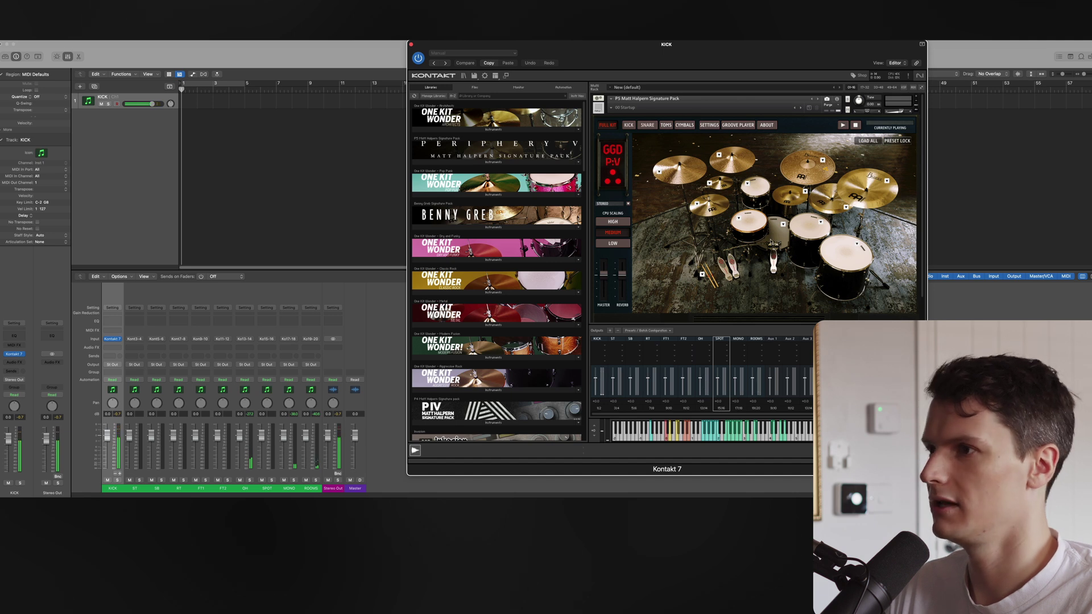
left_click(751, 224)
left_click(751, 224)
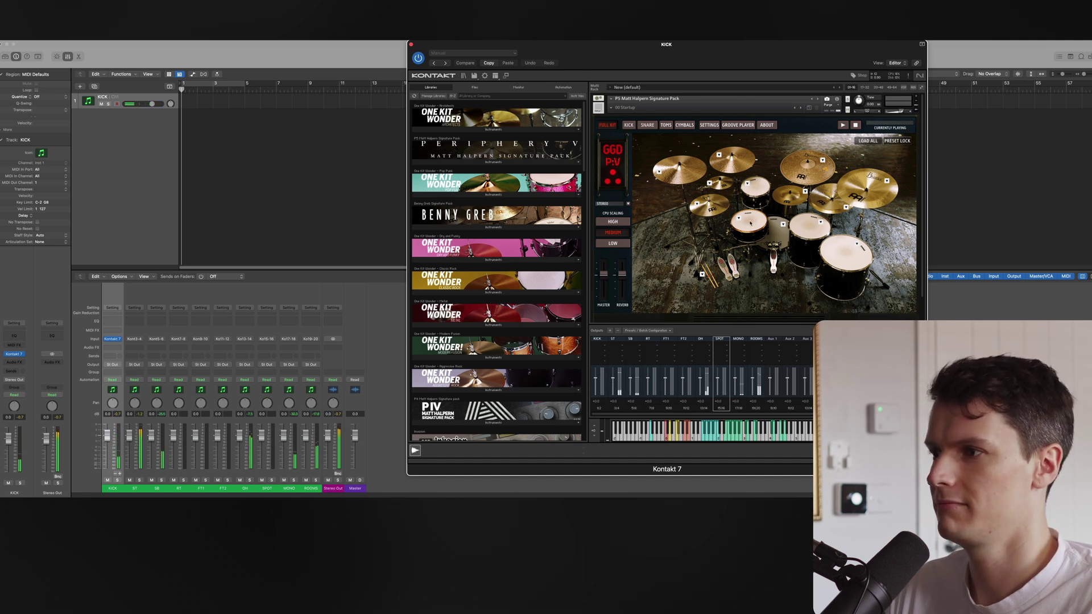
left_click(750, 224)
left_click(751, 224)
- Play the rack tom, both floor toms and a cymbal to check RT, FT1, FT2, OH, SPOT and ROOMS
left_click(751, 224)
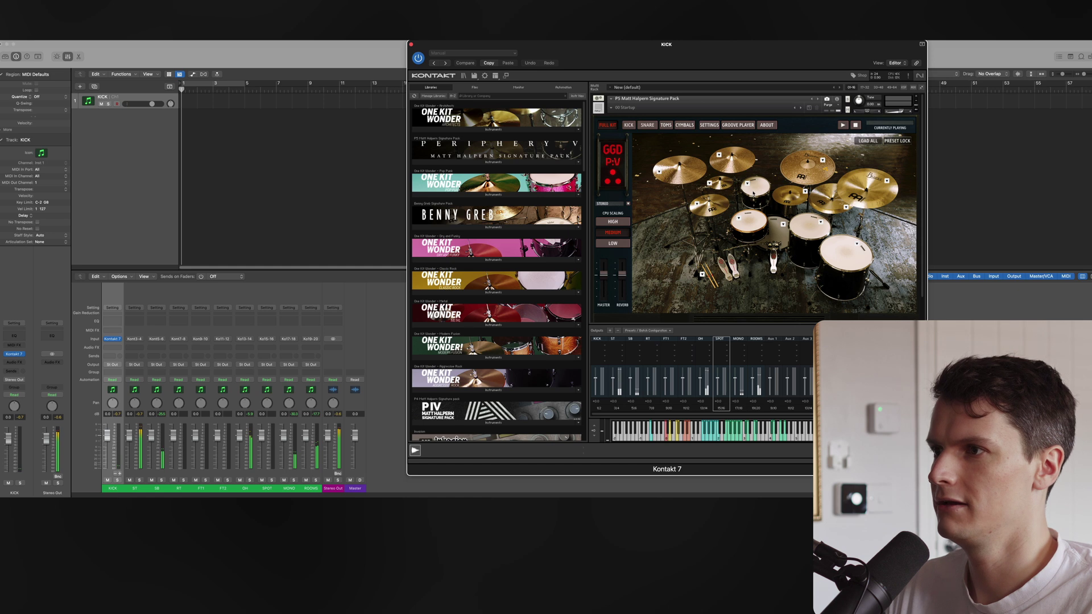
left_click(754, 193)
left_click(808, 239)
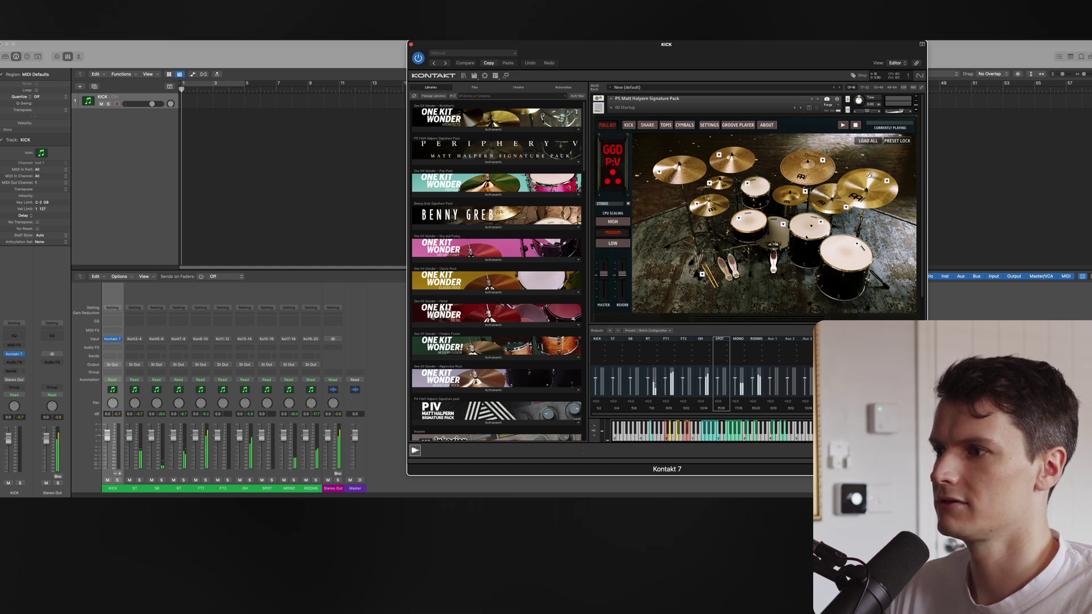
left_click(829, 259)
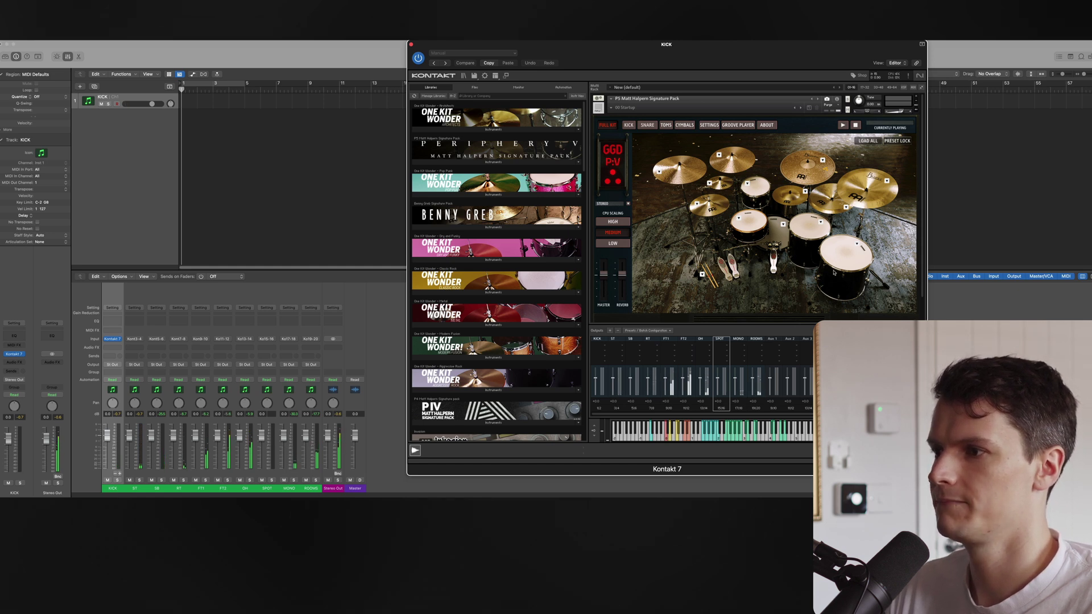
left_click(791, 199)
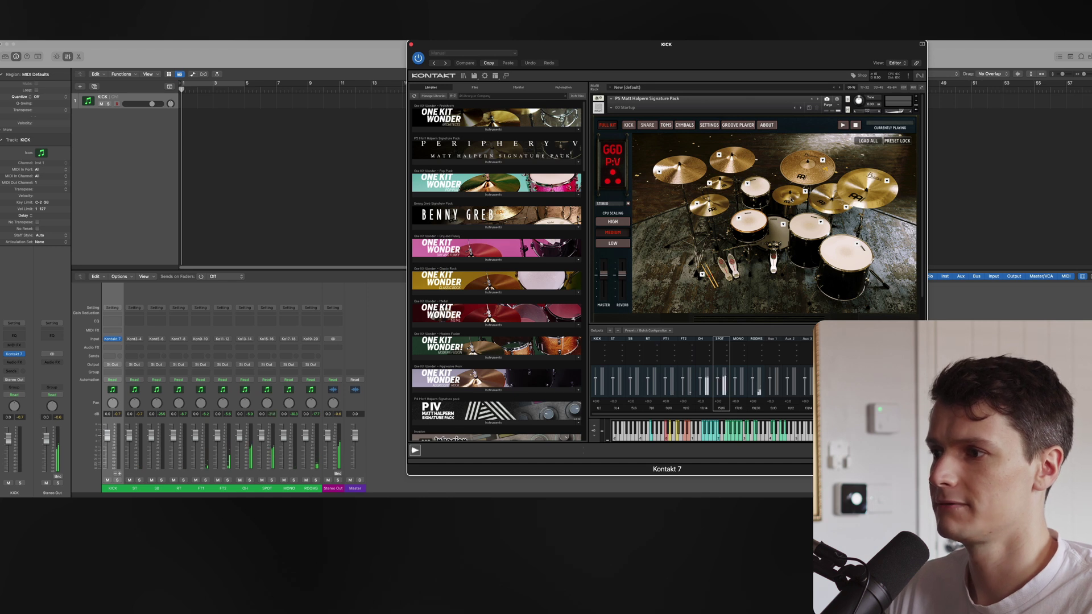